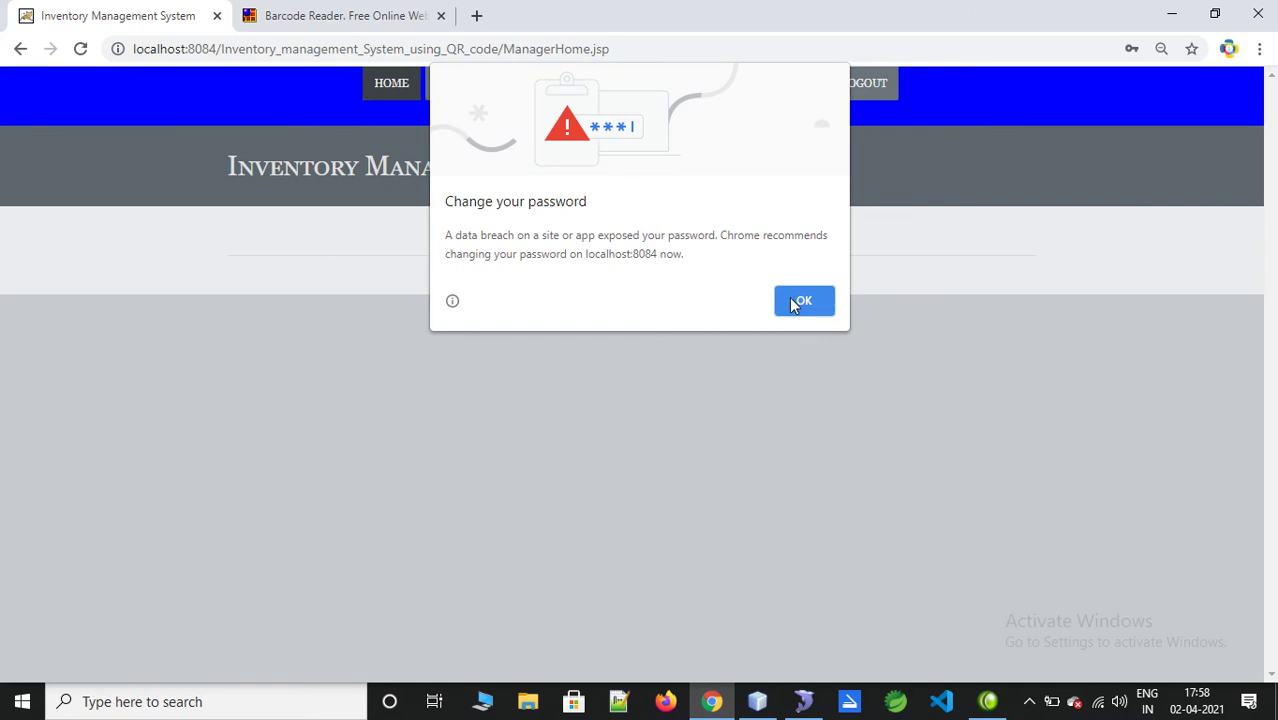
# Step: Dismiss the password warning and submit a new category named 'pendrives'
pyautogui.click(474, 84)
pyautogui.click(659, 281)
pyautogui.write('sa')
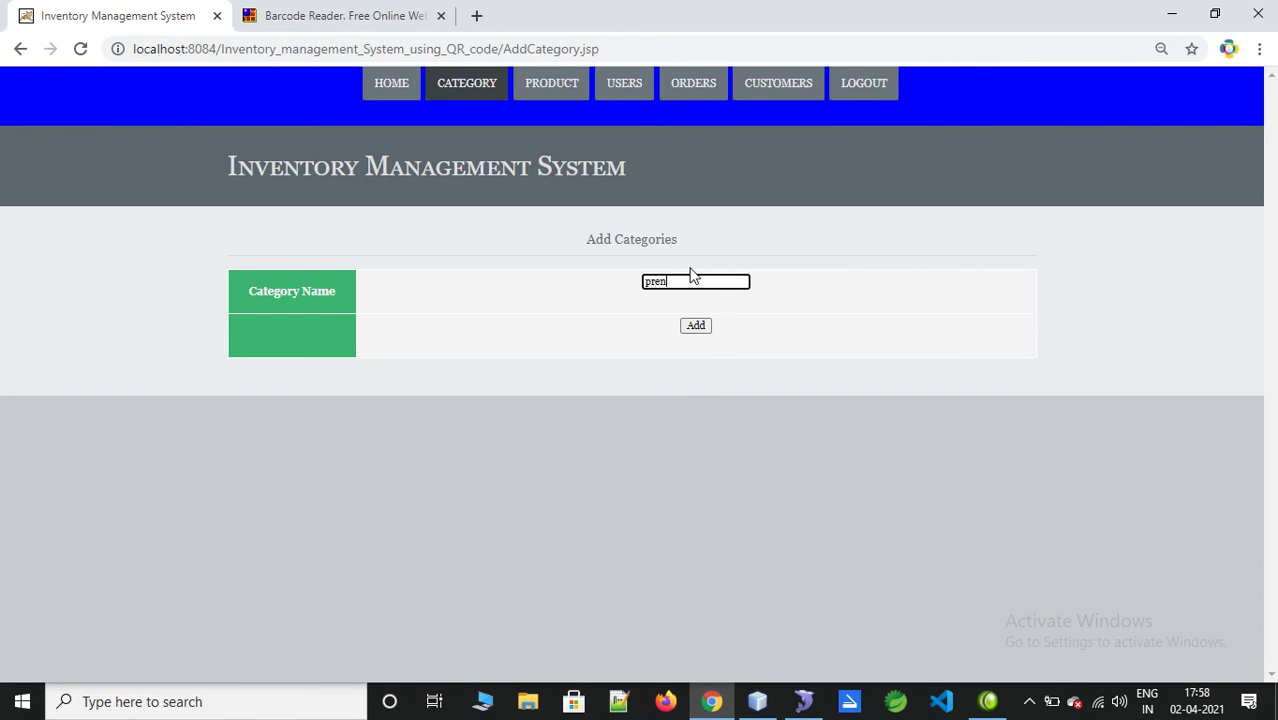
pyautogui.write('pre')
pyautogui.press('BackSpace')
pyautogui.press('BackSpace')
pyautogui.write('e')
pyautogui.press('Down')
pyautogui.press('Return')
pyautogui.click(695, 328)
# Step: Start a new product named sandisk with quantity 23
pyautogui.click(812, 158)
pyautogui.click(549, 84)
pyautogui.click(660, 280)
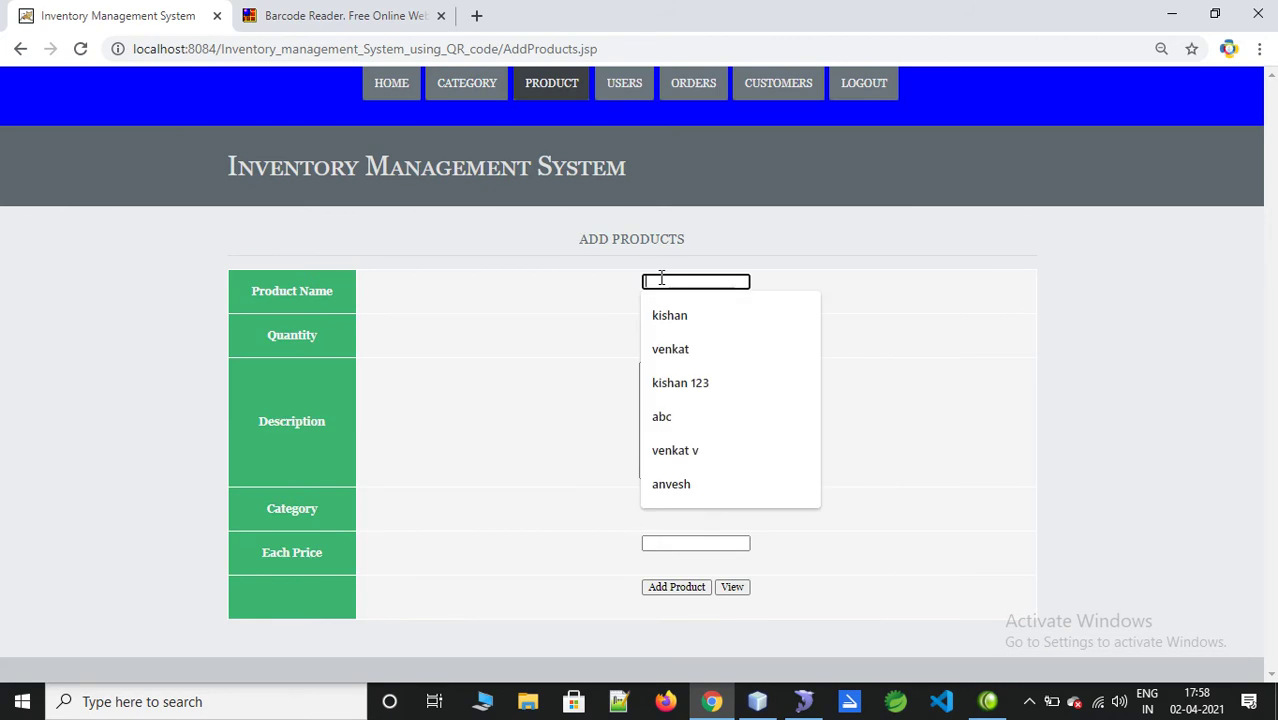
pyautogui.write('san')
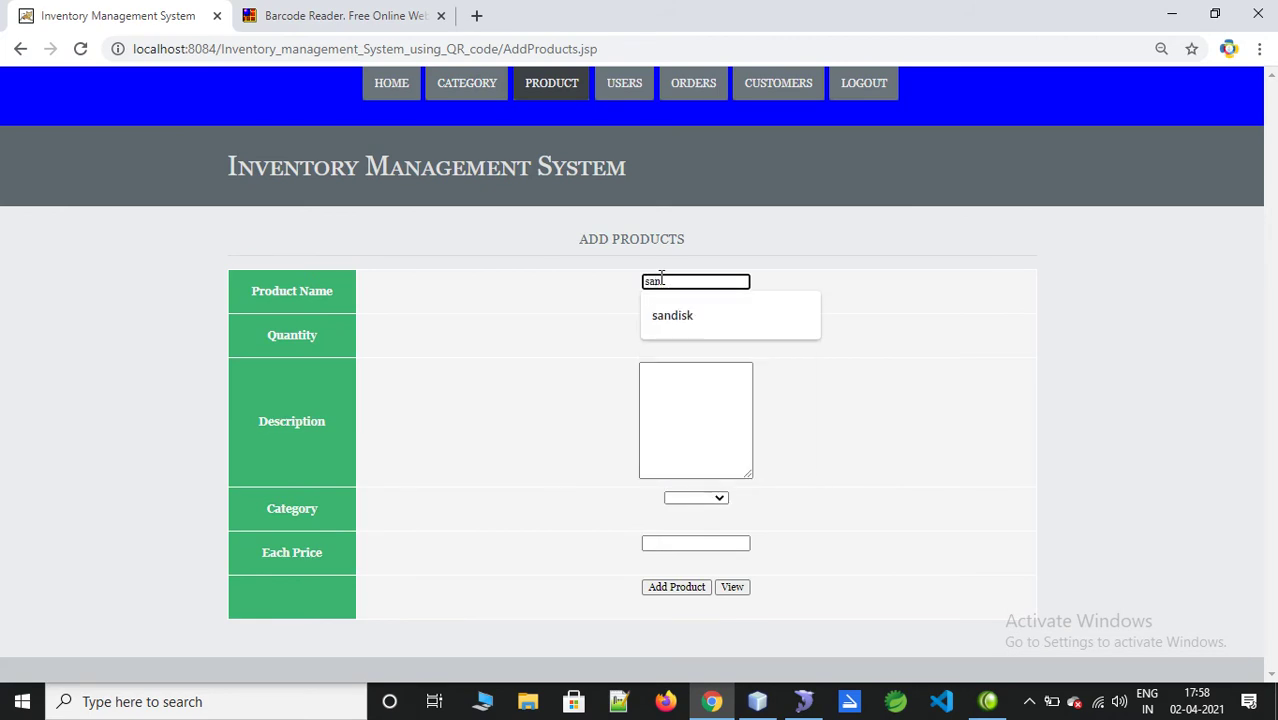
pyautogui.press('Down')
pyautogui.press('Return')
pyautogui.press('Tab')
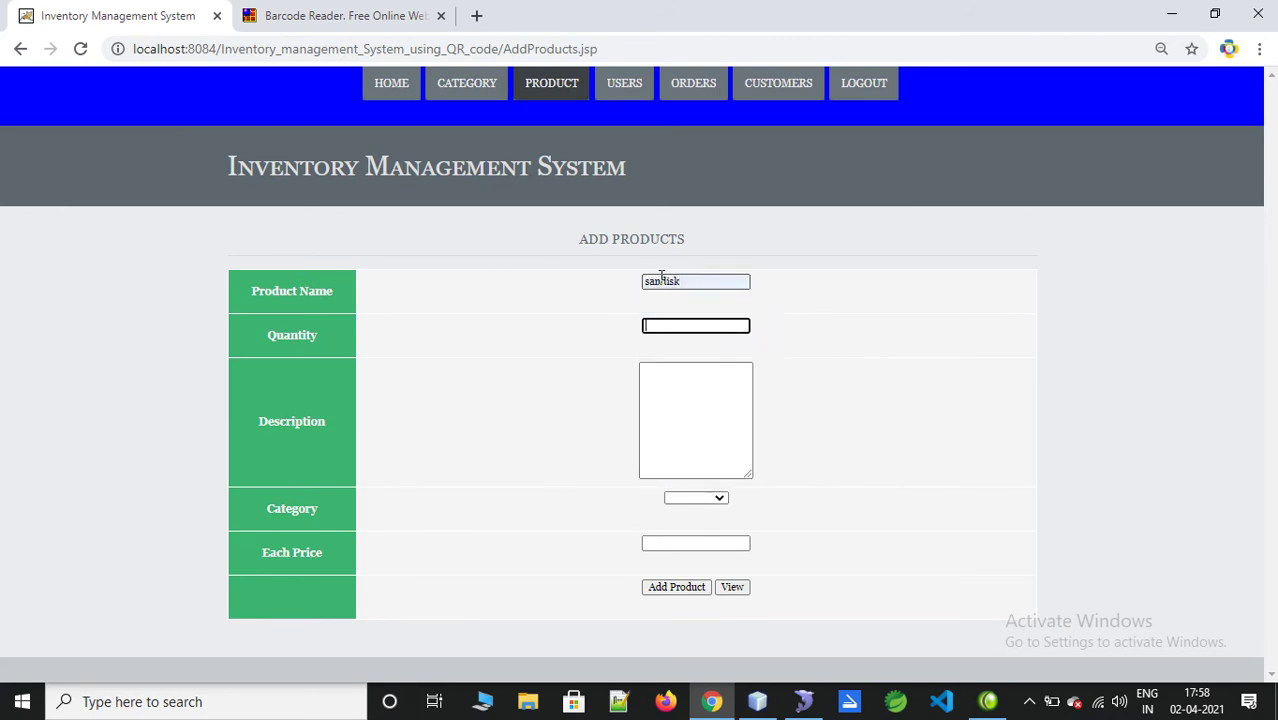
pyautogui.write('23')
pyautogui.press('Tab')
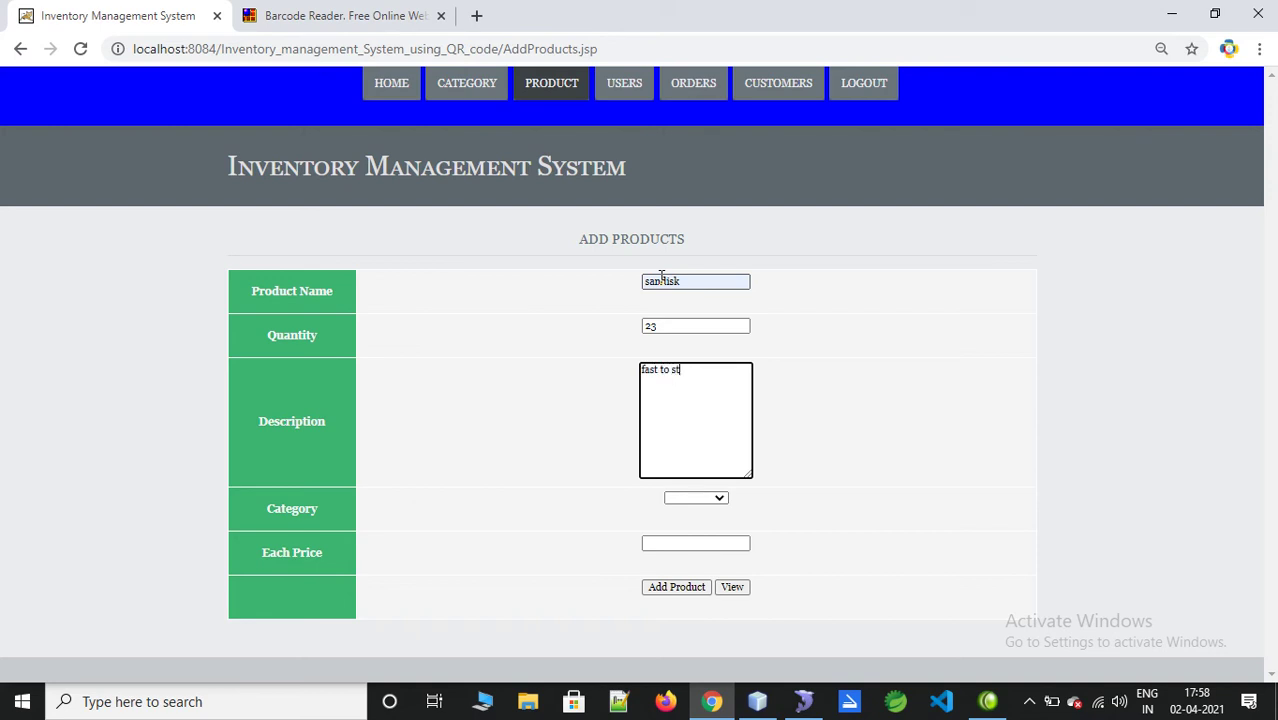
# Step: Set category pendrives and price 650, then save the sandisk product
pyautogui.press('Tab')
pyautogui.press('Down')
pyautogui.press('Tab')
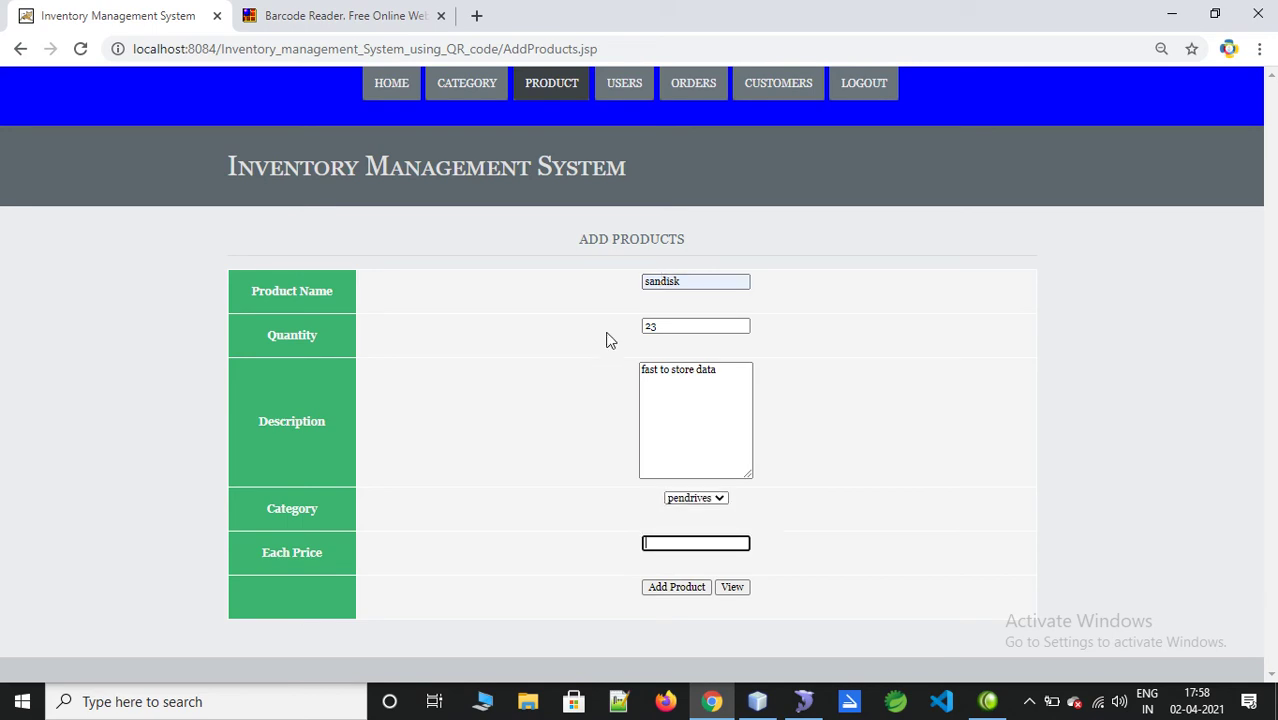
pyautogui.click(720, 498)
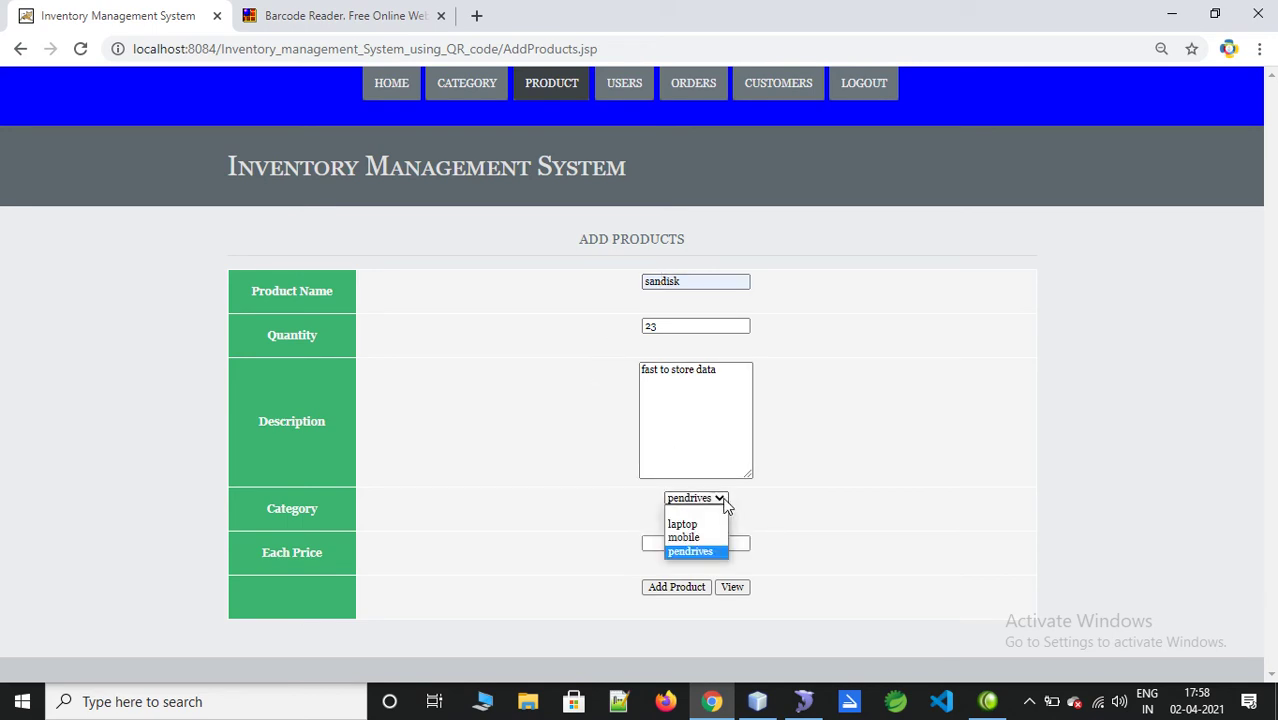
pyautogui.click(706, 555)
pyautogui.click(700, 545)
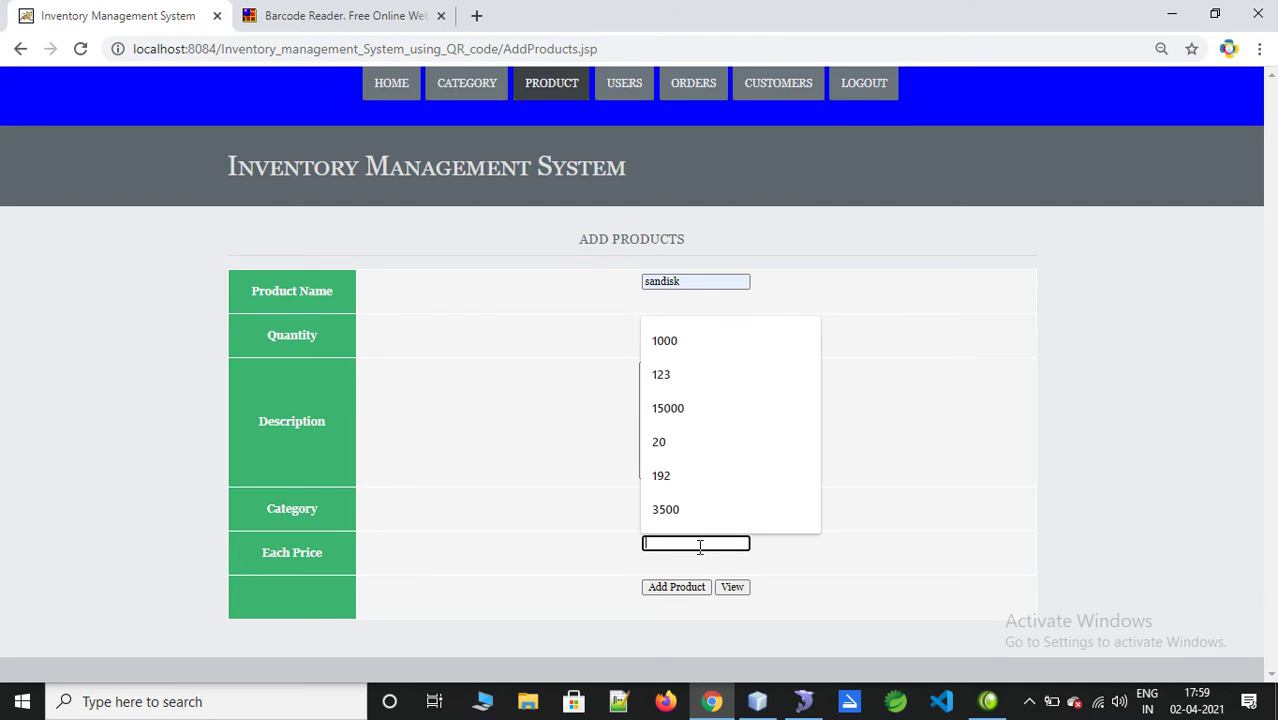
pyautogui.write('65')
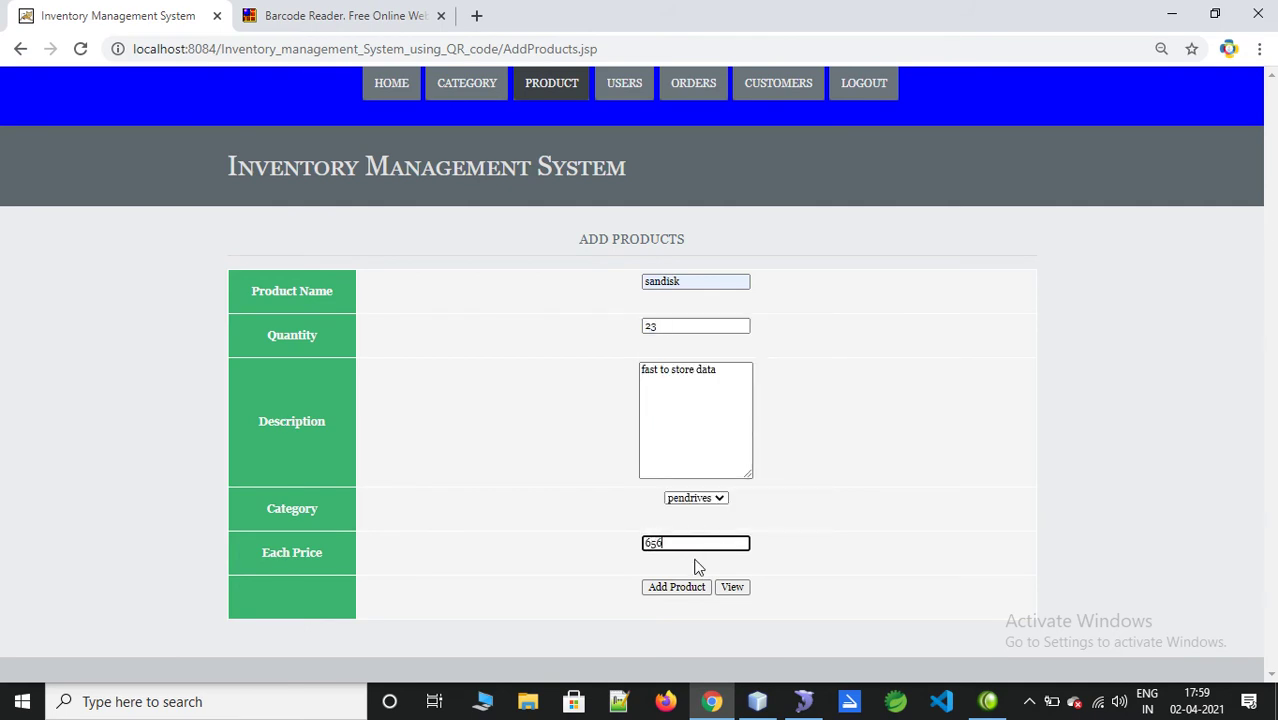
pyautogui.write('0')
pyautogui.click(681, 584)
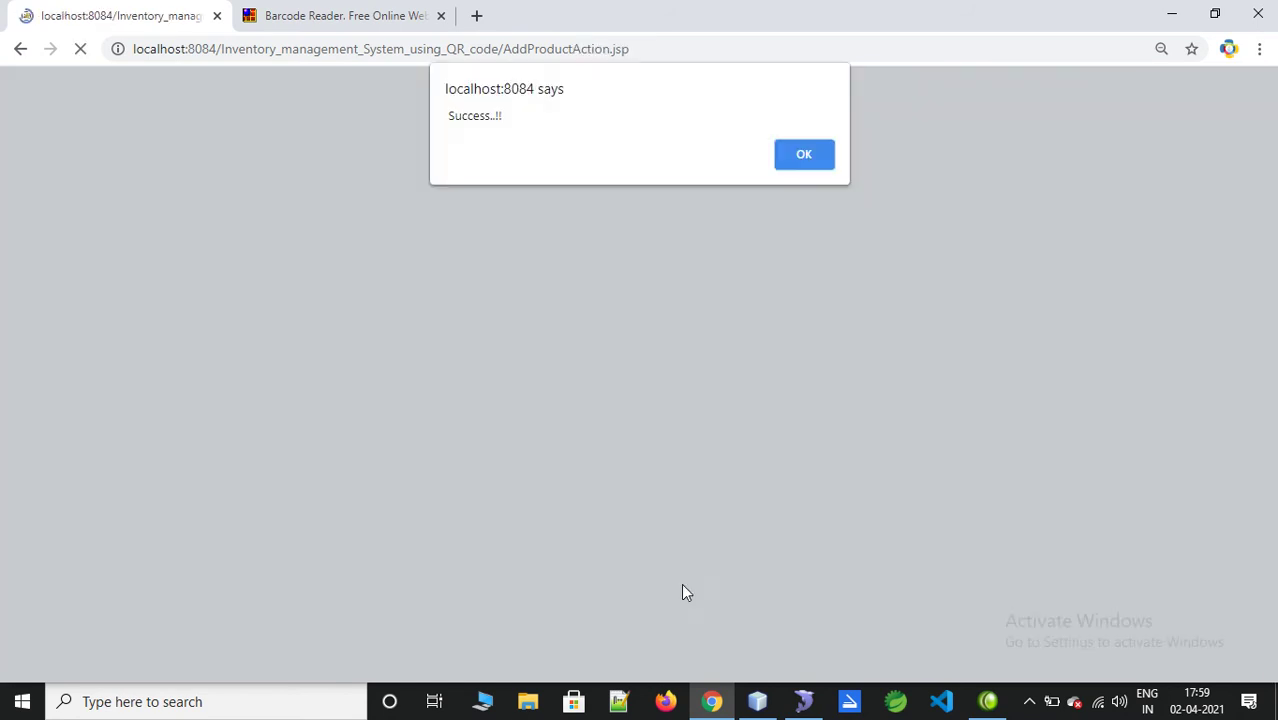
# Step: Show the product list and check sandisk's current price of 650
pyautogui.click(818, 164)
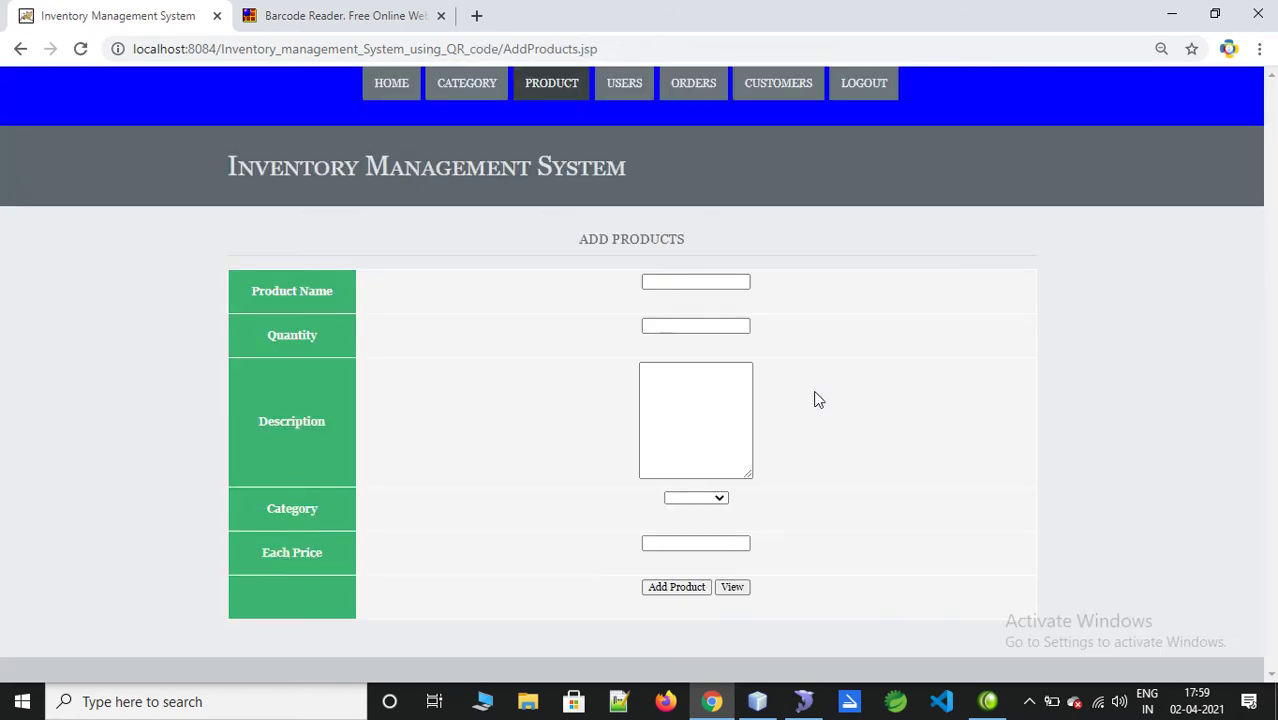
pyautogui.click(731, 587)
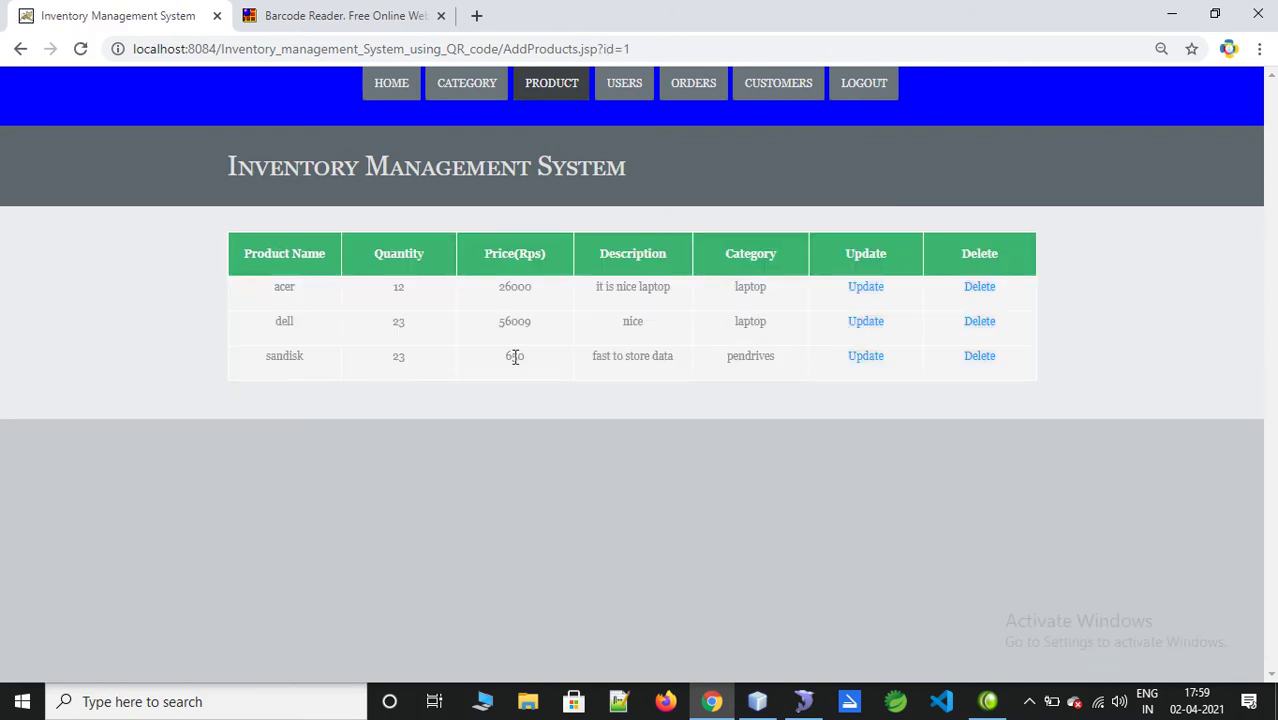
pyautogui.moveTo(505, 360); pyautogui.dragTo(557, 370)
pyautogui.click(560, 370)
# Step: Change the sandisk price from 650 to 653 and save it
pyautogui.click(870, 363)
pyautogui.click(685, 414)
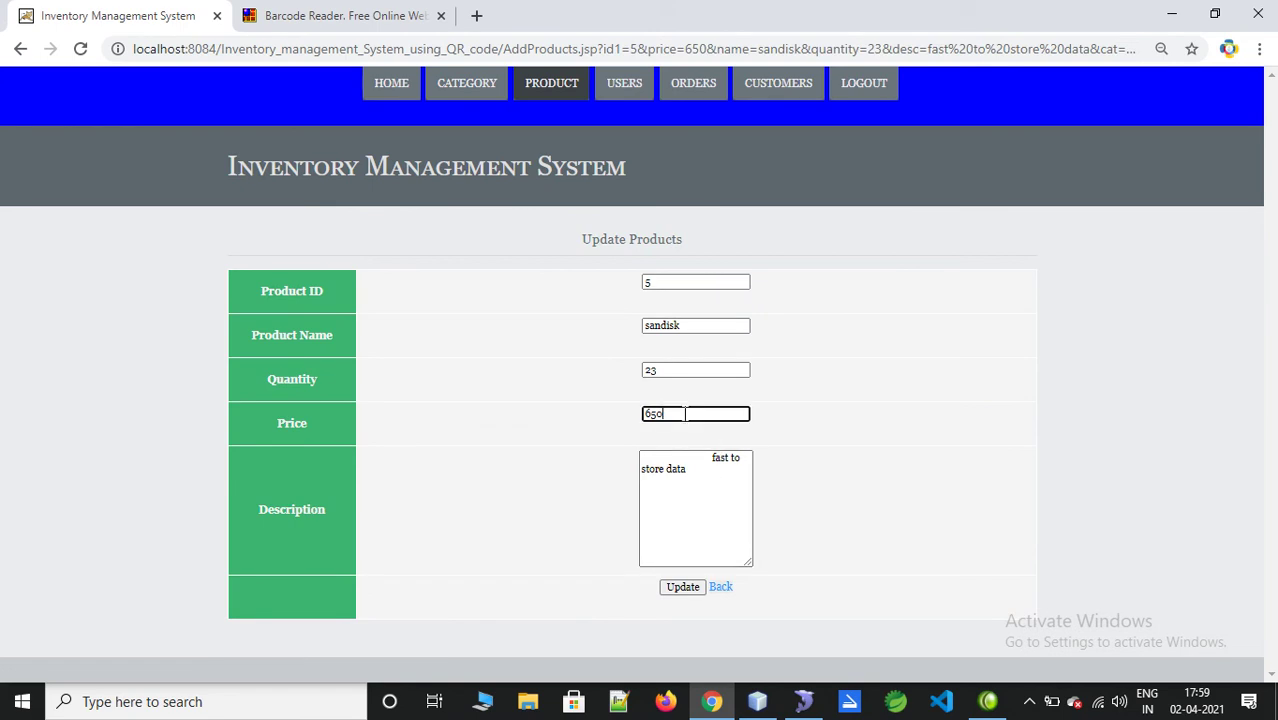
pyautogui.press('BackSpace')
pyautogui.write('3')
pyautogui.click(682, 587)
# Step: Show the product list again to confirm sandisk now costs 653
pyautogui.click(807, 170)
pyautogui.click(731, 587)
pyautogui.moveTo(528, 354); pyautogui.dragTo(488, 354)
pyautogui.click(617, 415)
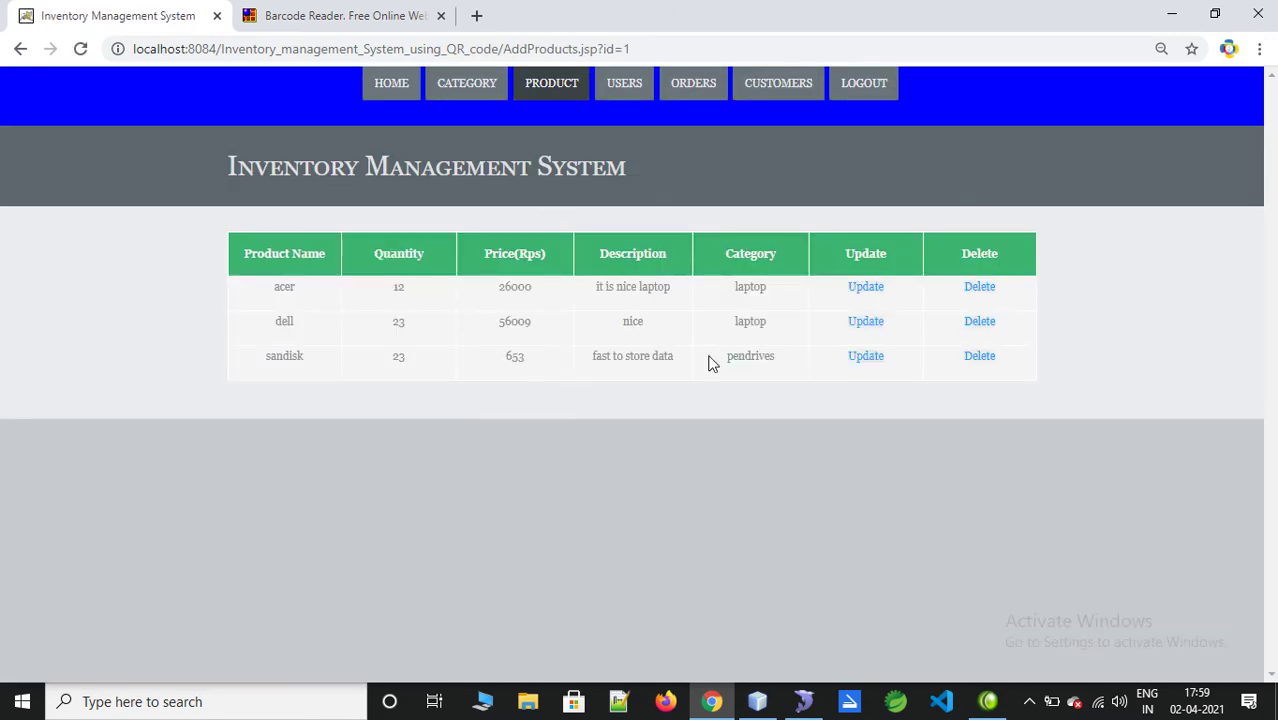
# Step: Start a new user with a user name and a password
pyautogui.click(624, 84)
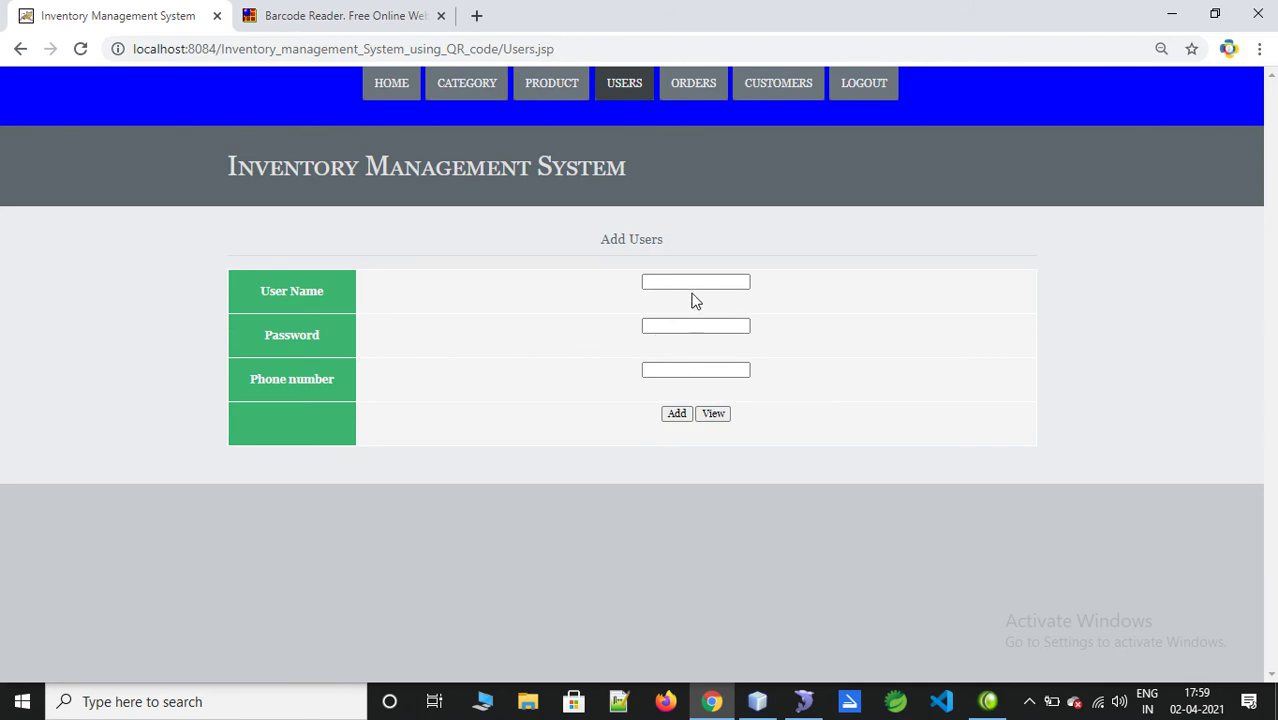
pyautogui.click(677, 281)
pyautogui.write('abc')
pyautogui.press('Tab')
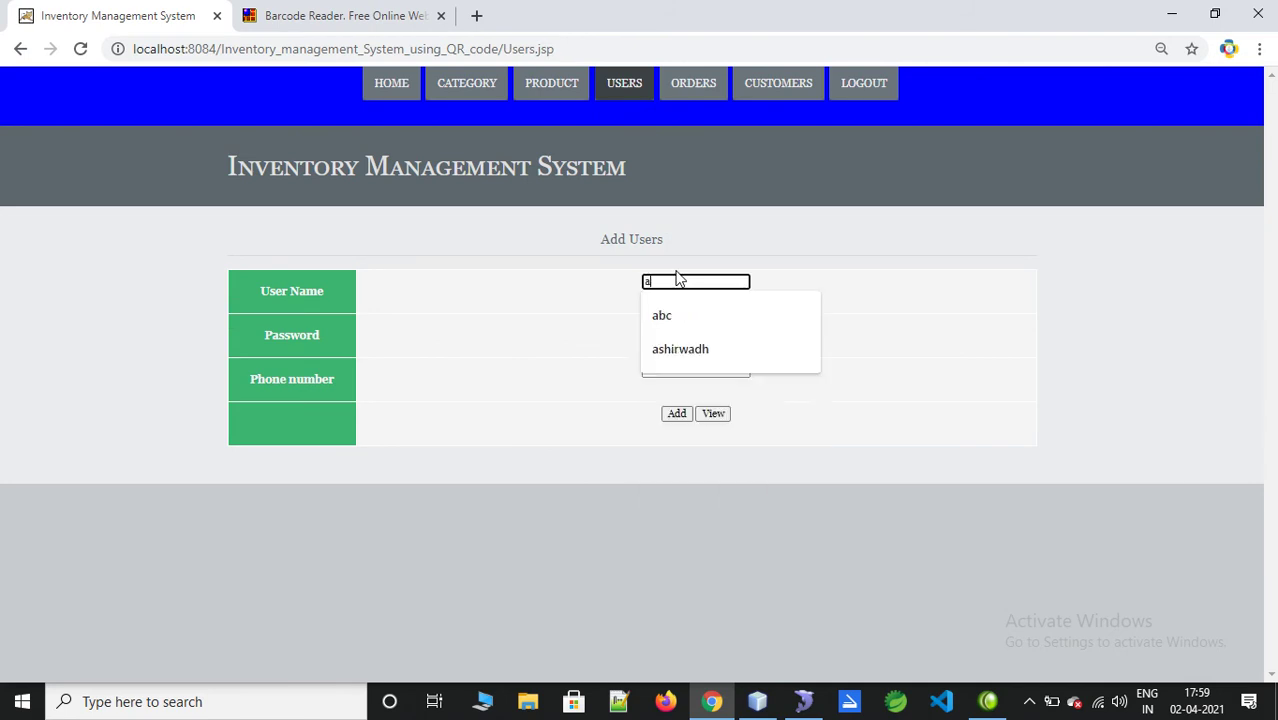
pyautogui.write('1')
pyautogui.press('Tab')
# Step: Fill the user's phone number from a suggestion and save the new user
pyautogui.write('964')
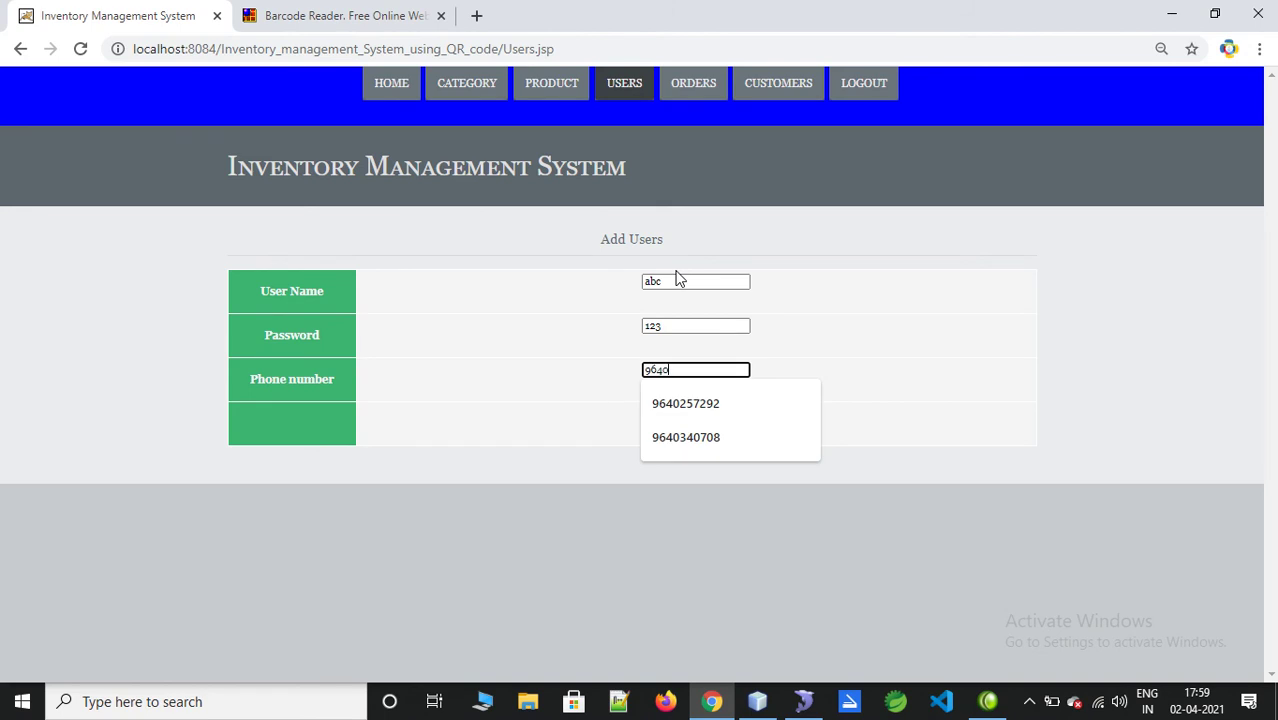
pyautogui.press('Down')
pyautogui.press('Down')
pyautogui.press('Up')
pyautogui.press('Return')
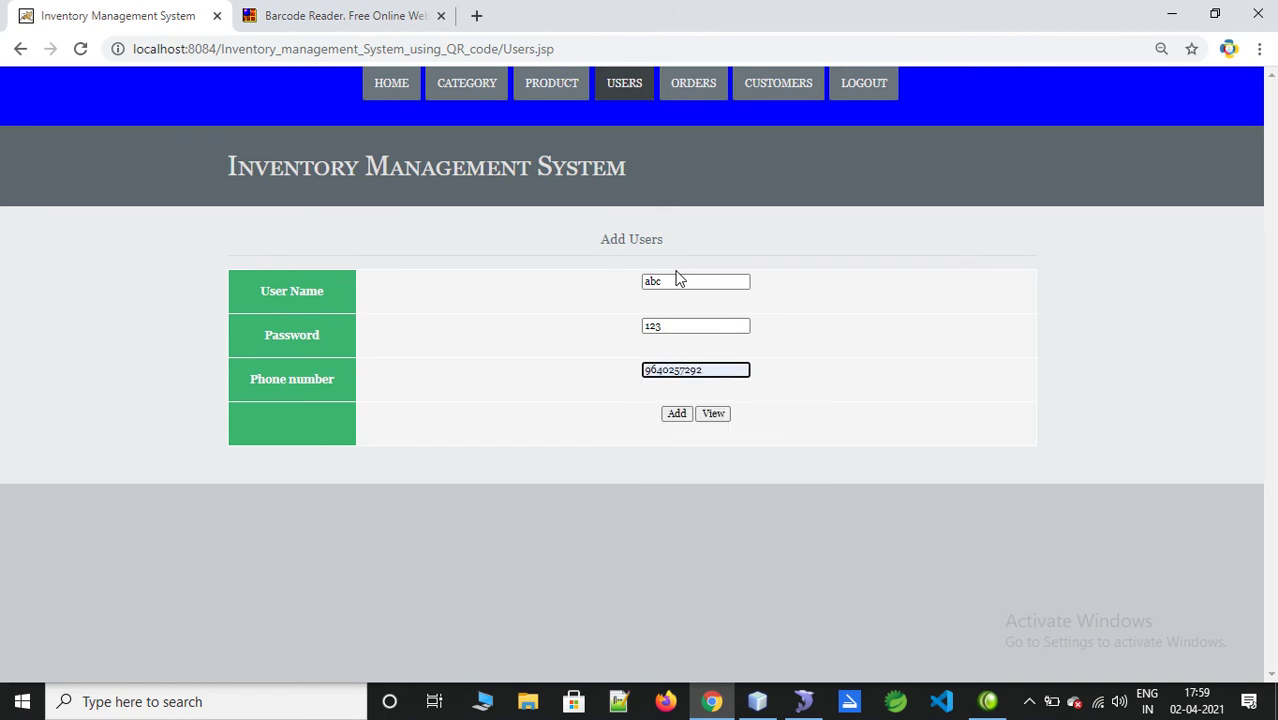
pyautogui.click(678, 414)
pyautogui.click(810, 165)
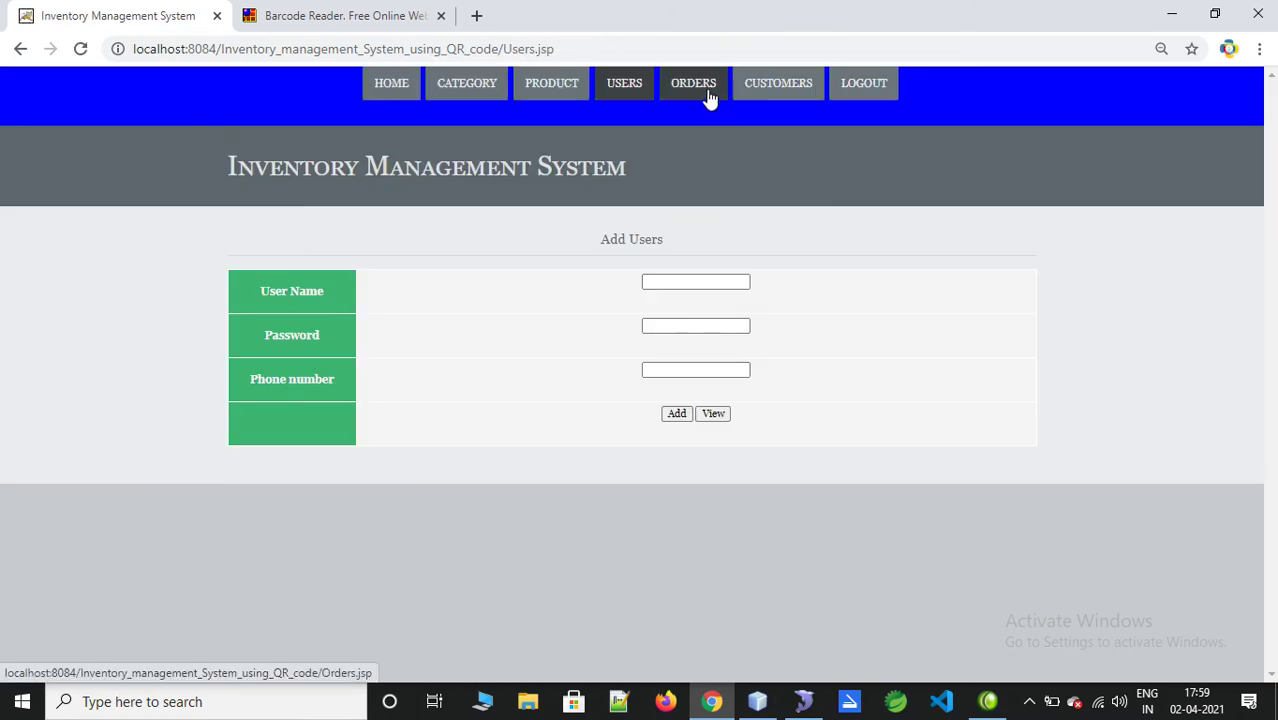
pyautogui.click(707, 92)
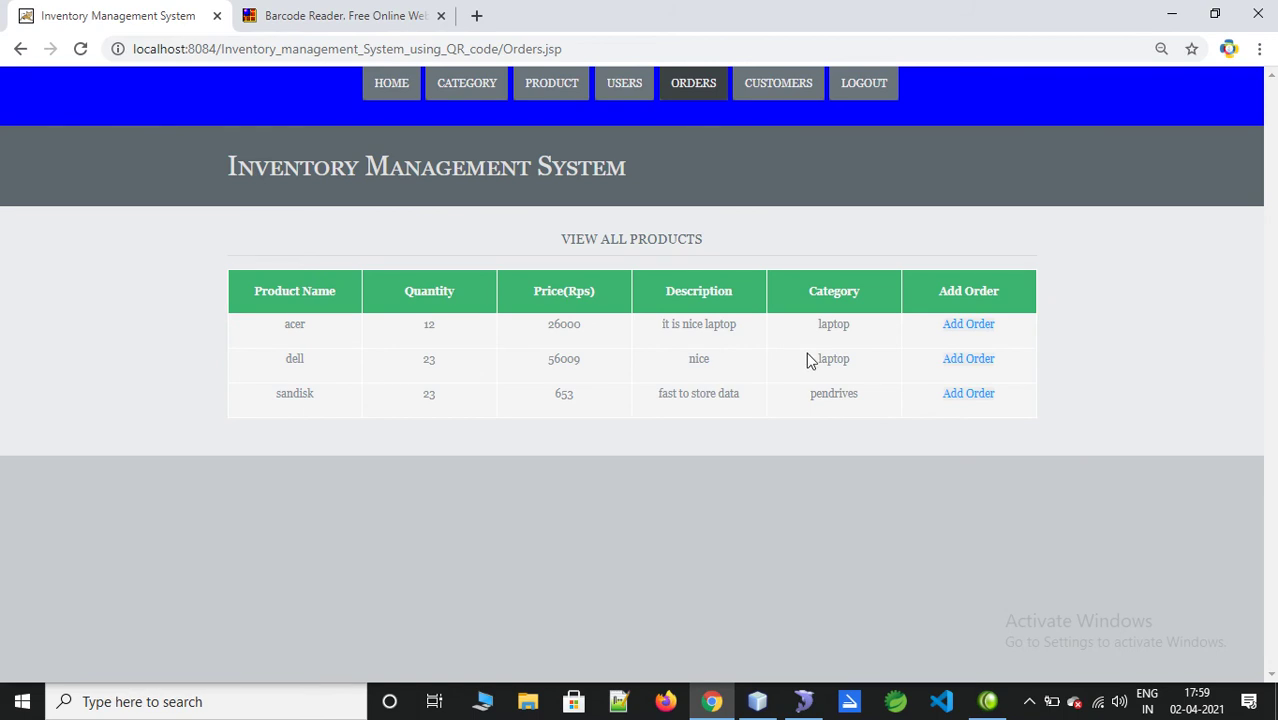
# Step: Start an order for sandisk and enter the customer's name
pyautogui.moveTo(264, 402); pyautogui.dragTo(843, 414)
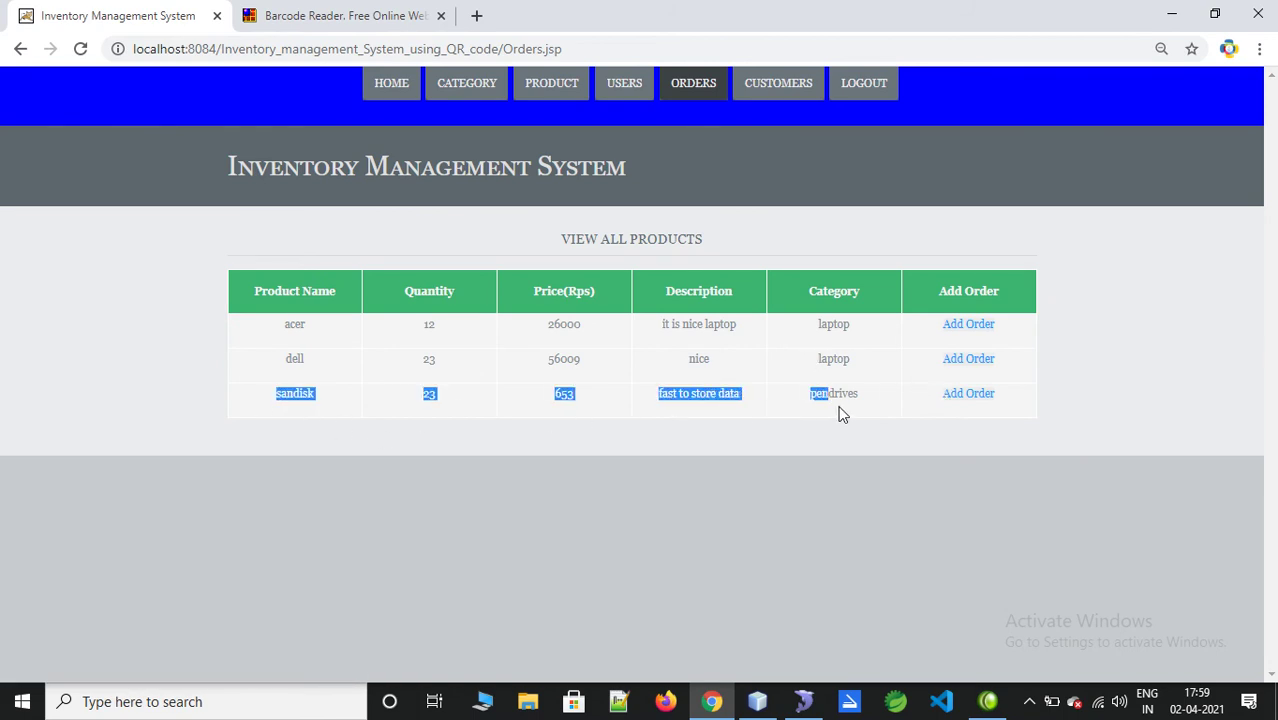
pyautogui.click(963, 395)
pyautogui.scroll(-1, 640, 400)
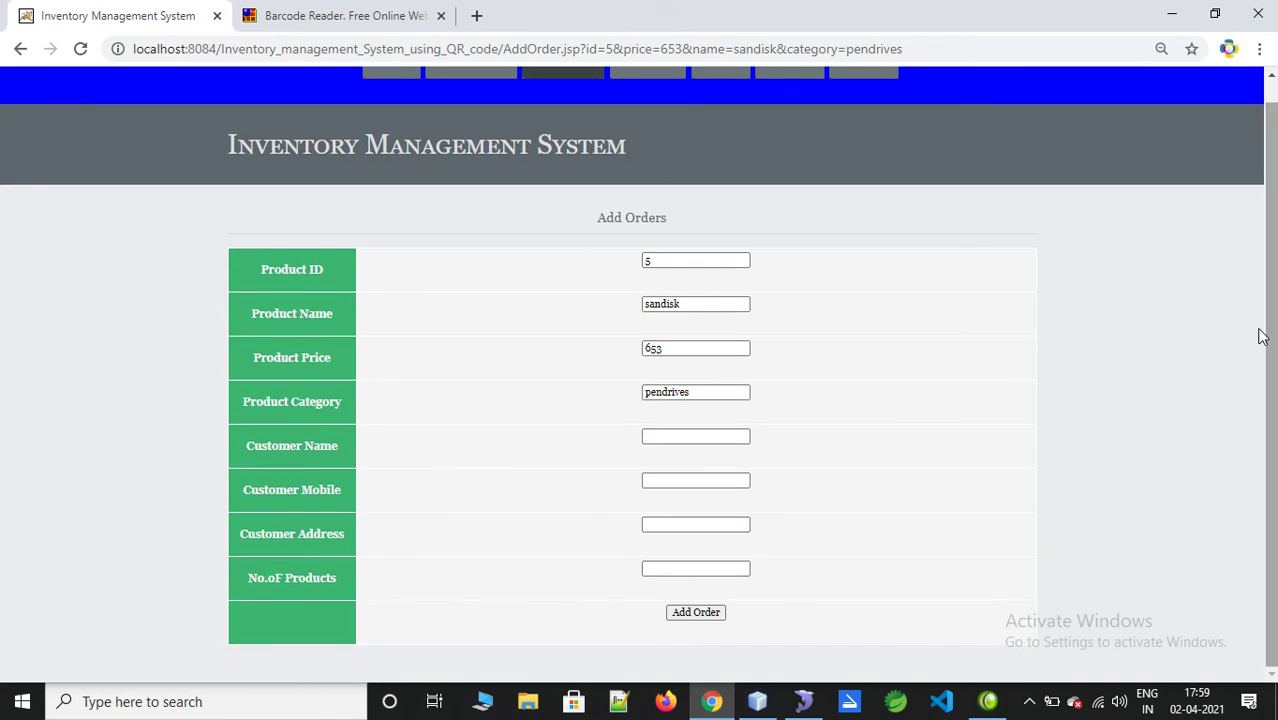
pyautogui.click(745, 436)
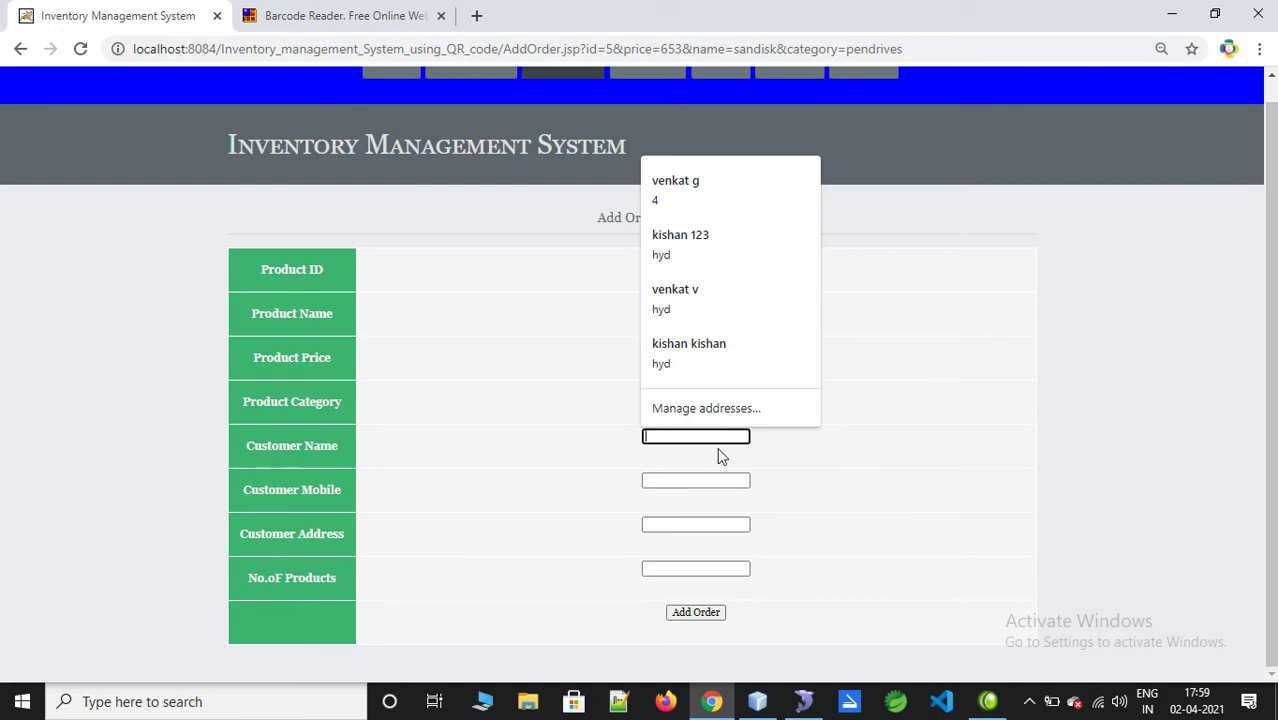
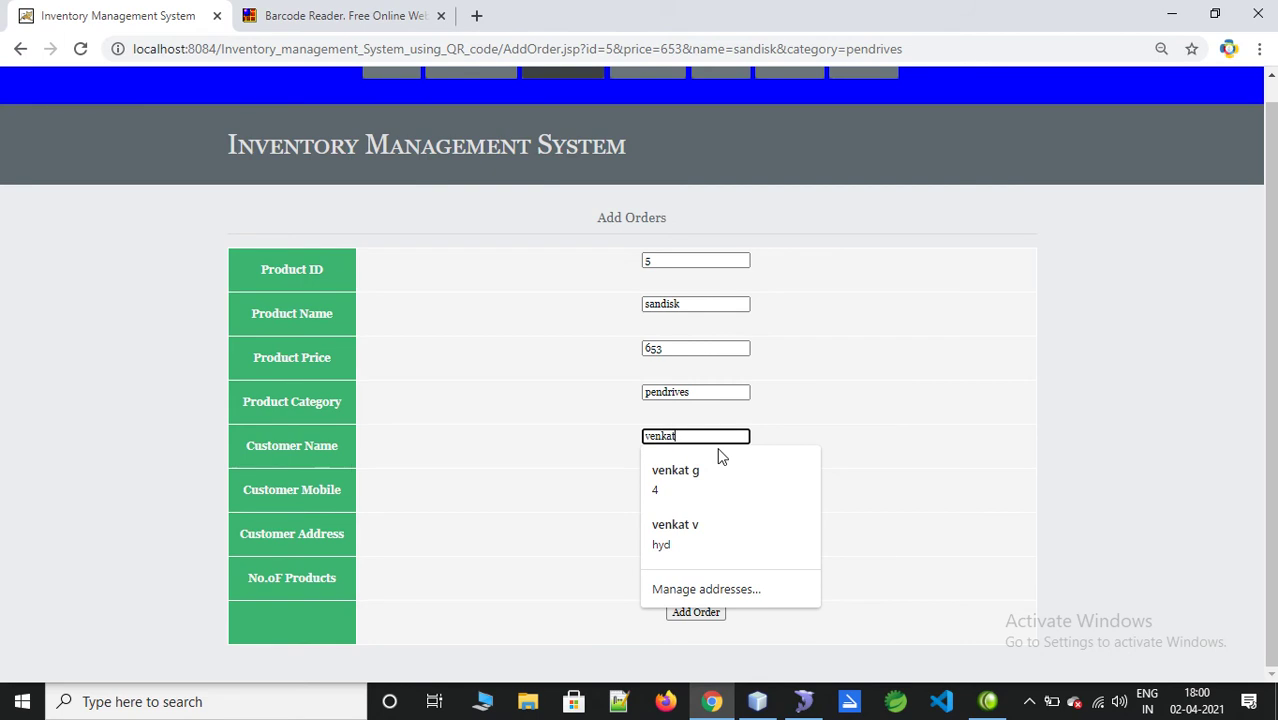
# Step: Fill in the customer's mobile number and address
pyautogui.press('Tab')
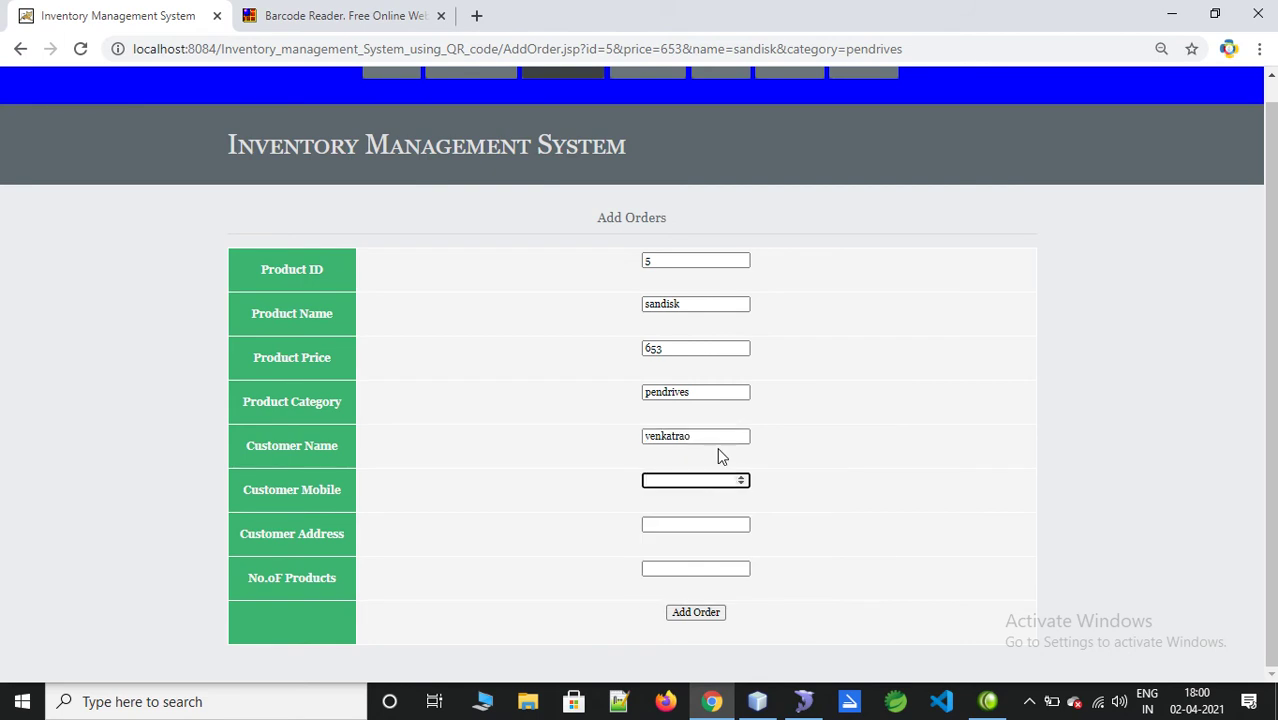
pyautogui.press('Tab')
pyautogui.write('hyderabad')
pyautogui.press('Escape')
pyautogui.press('Tab')
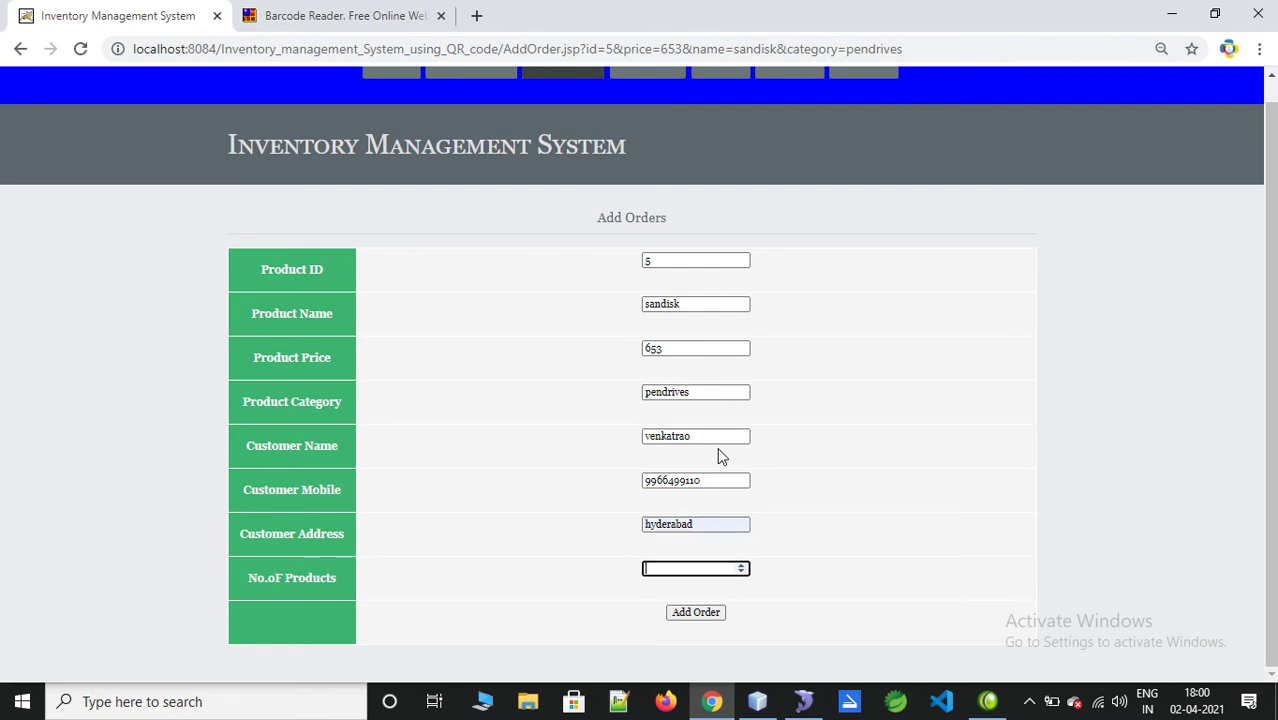
# Step: Review the order fields, including 4 products, and submit the sandisk order
pyautogui.moveTo(664, 348); pyautogui.dragTo(626, 343)
pyautogui.moveTo(682, 304); pyautogui.dragTo(635, 306)
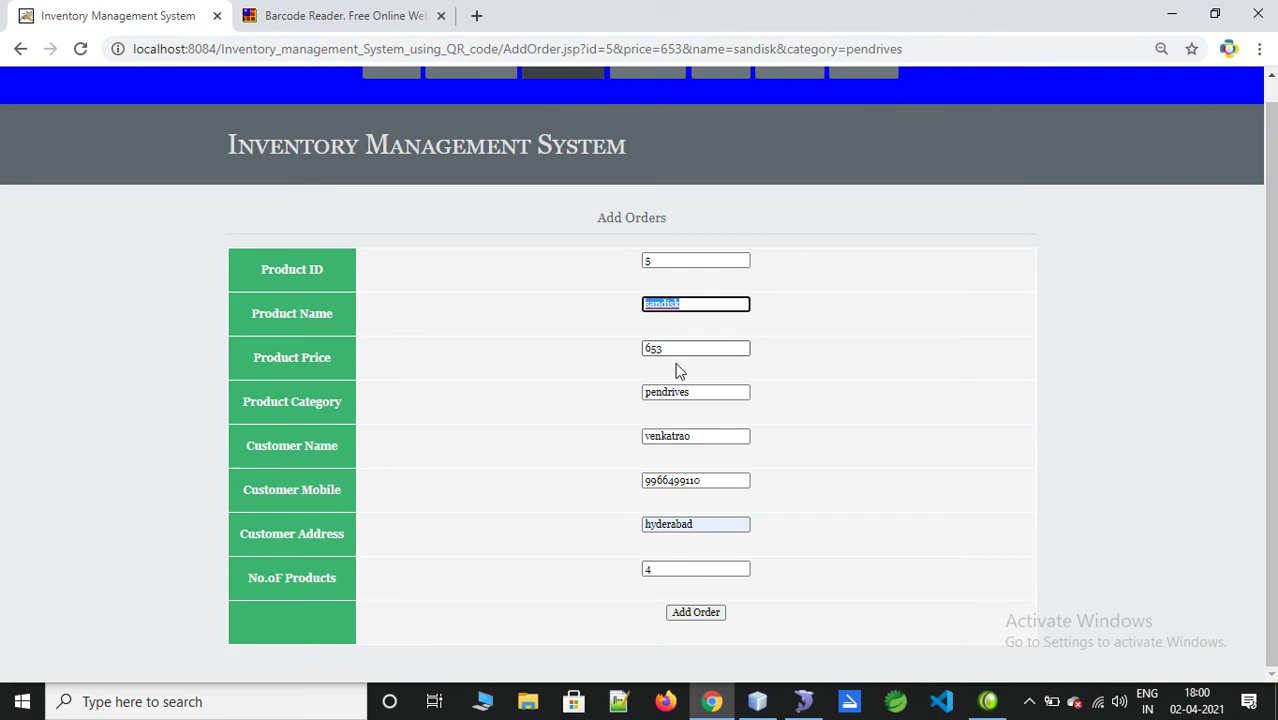
pyautogui.moveTo(717, 399); pyautogui.dragTo(628, 400)
pyautogui.moveTo(693, 437); pyautogui.dragTo(610, 437)
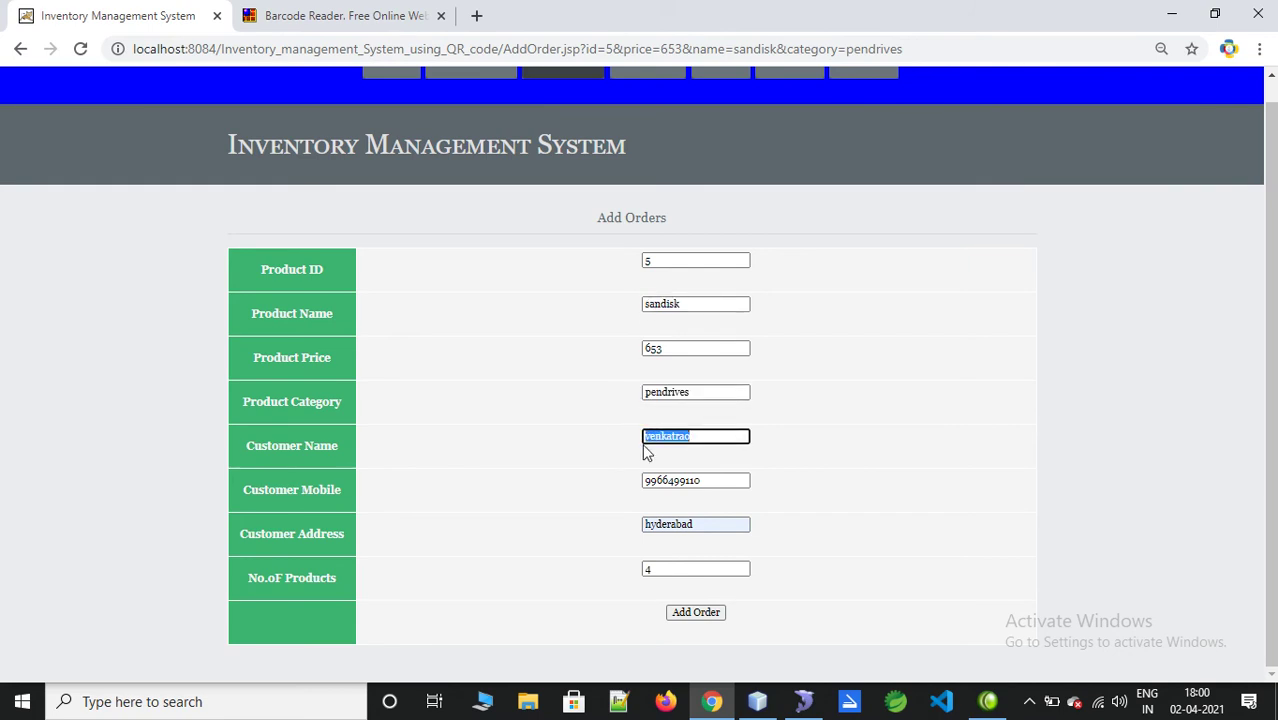
pyautogui.moveTo(716, 479); pyautogui.dragTo(628, 480)
pyautogui.moveTo(688, 516); pyautogui.dragTo(598, 527)
pyautogui.moveTo(700, 568); pyautogui.dragTo(606, 576)
pyautogui.click(706, 614)
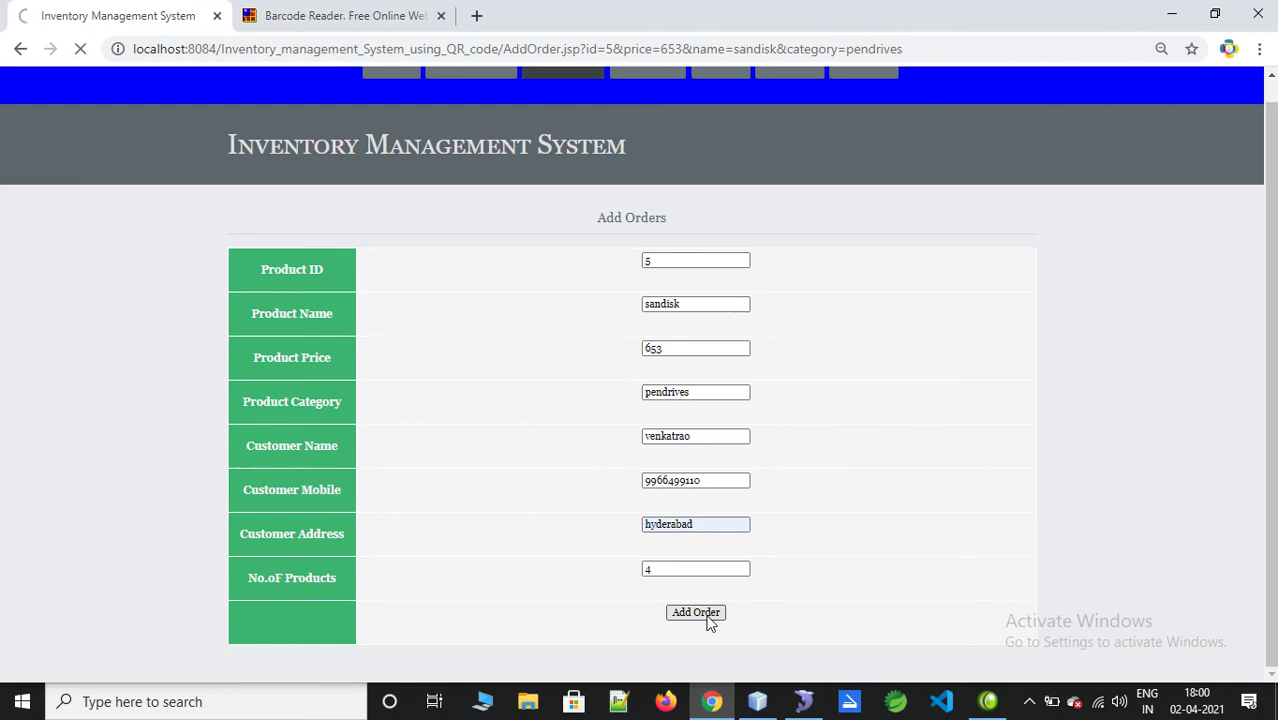
# Step: List customers with orders, showing sandisk at 653.0 x4 = 2612.0, and check the QR_Codes folder
pyautogui.click(805, 153)
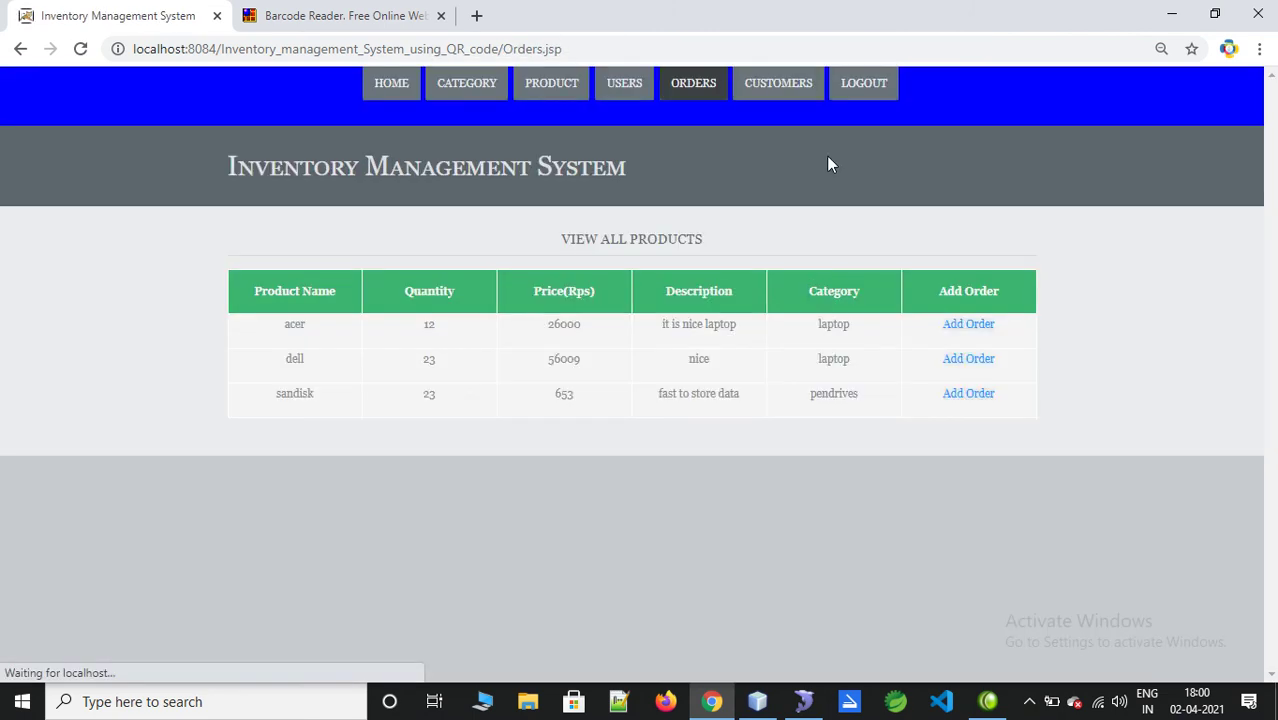
pyautogui.click(770, 86)
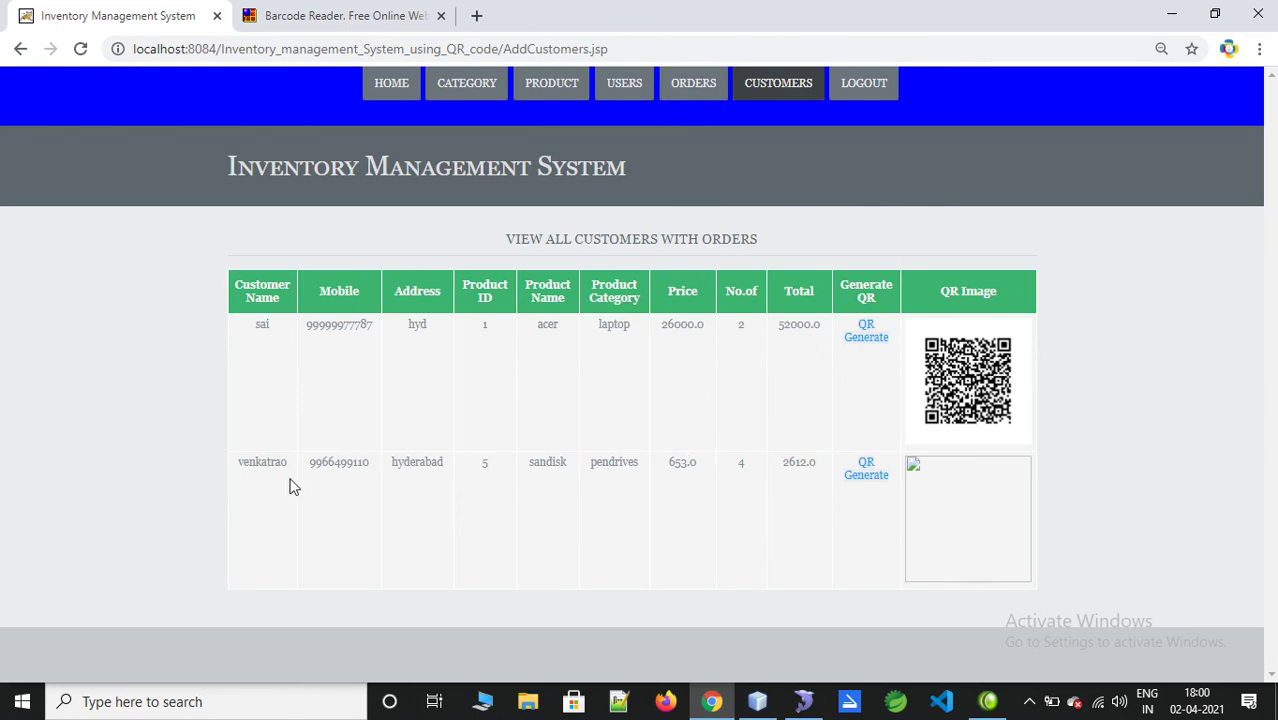
pyautogui.moveTo(244, 462); pyautogui.dragTo(847, 465)
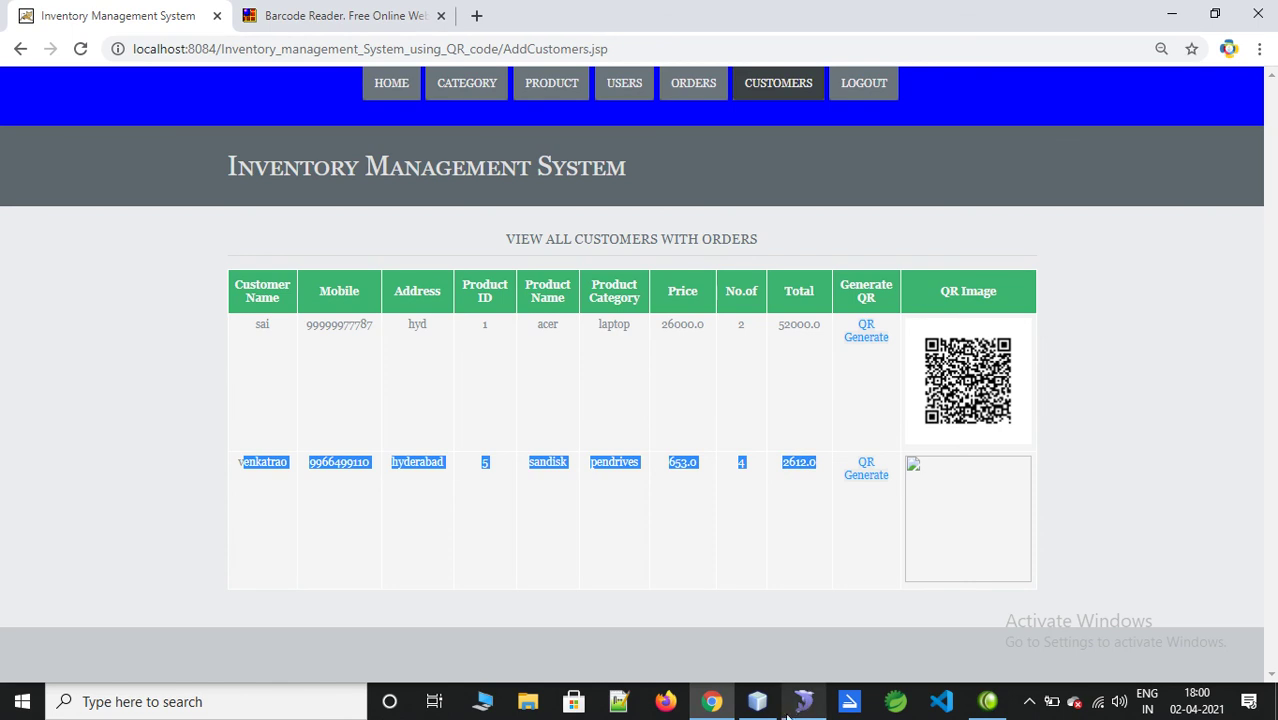
pyautogui.click(757, 701)
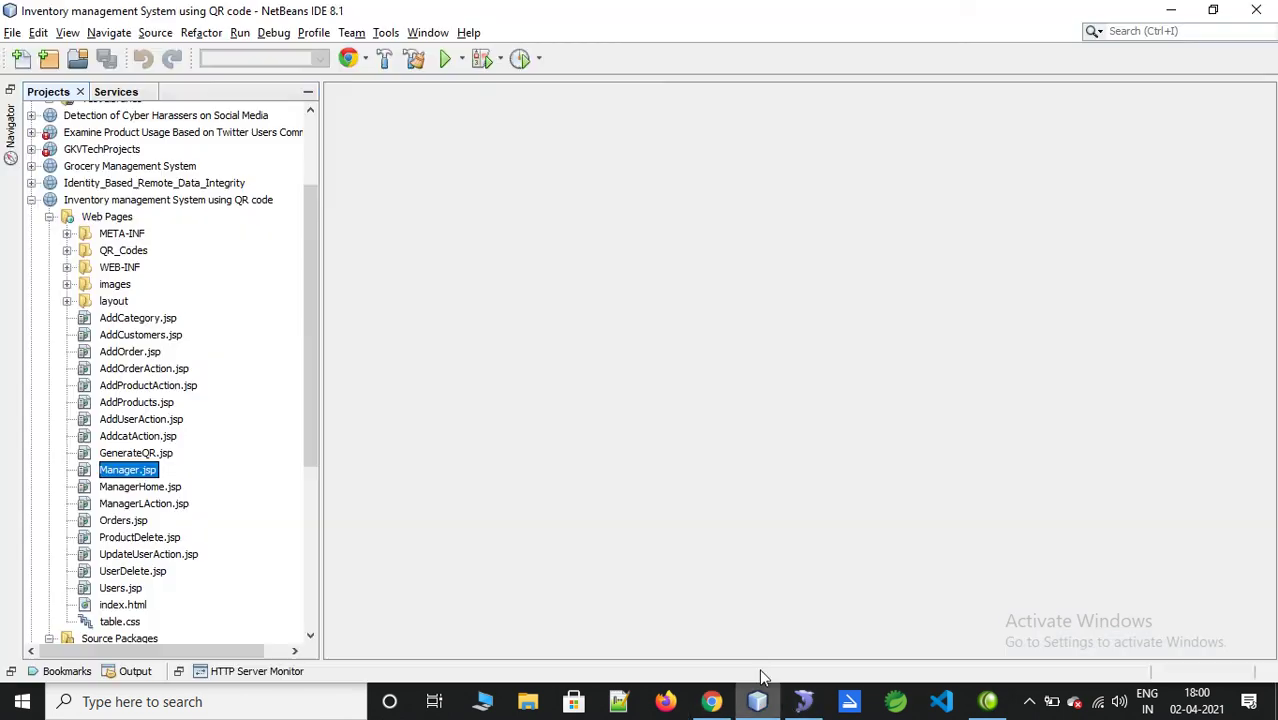
pyautogui.click(67, 250)
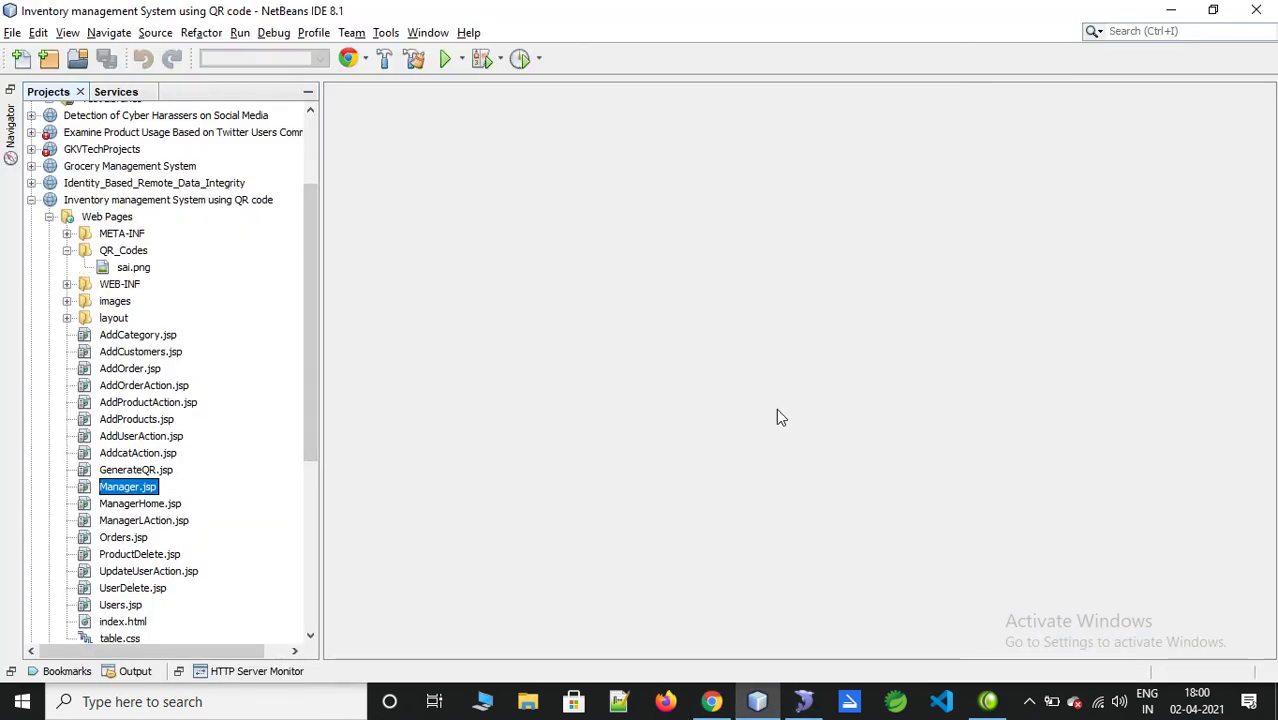
pyautogui.click(711, 701)
pyautogui.click(772, 516)
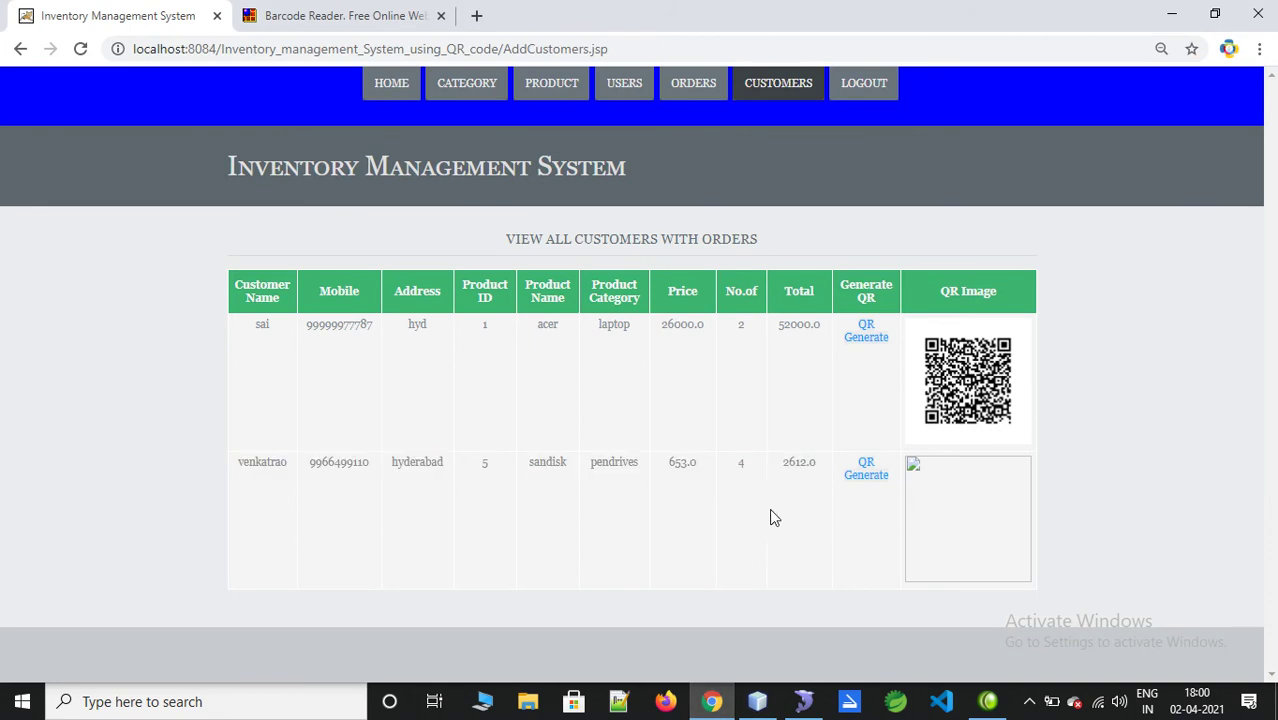
# Step: Generate the new order's QR code and confirm its PNG appears in QR_Codes
pyautogui.click(858, 477)
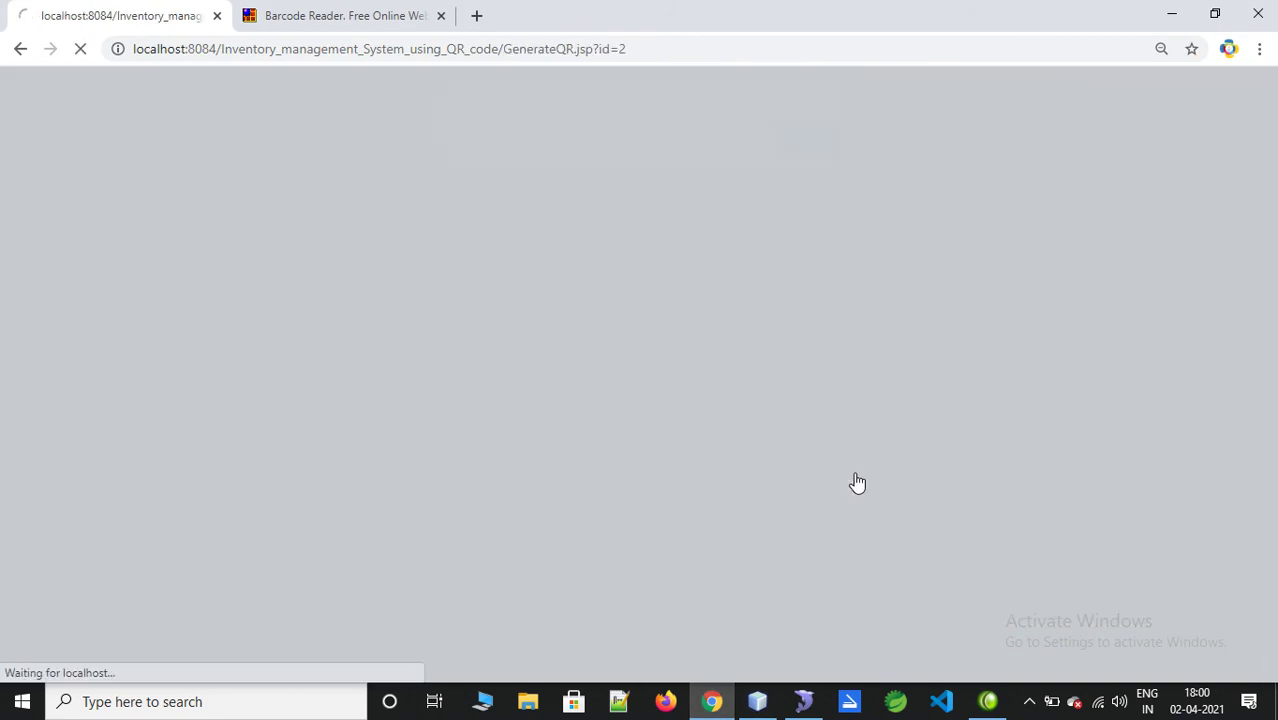
pyautogui.click(788, 153)
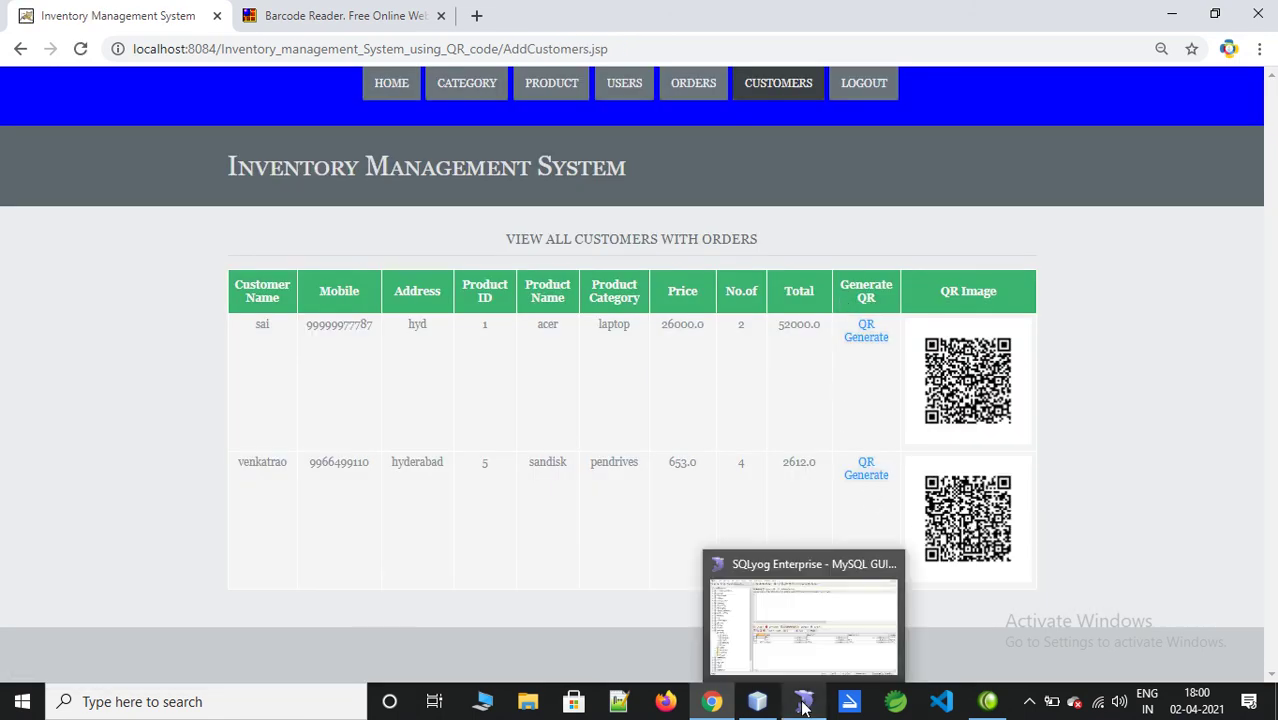
pyautogui.click(755, 705)
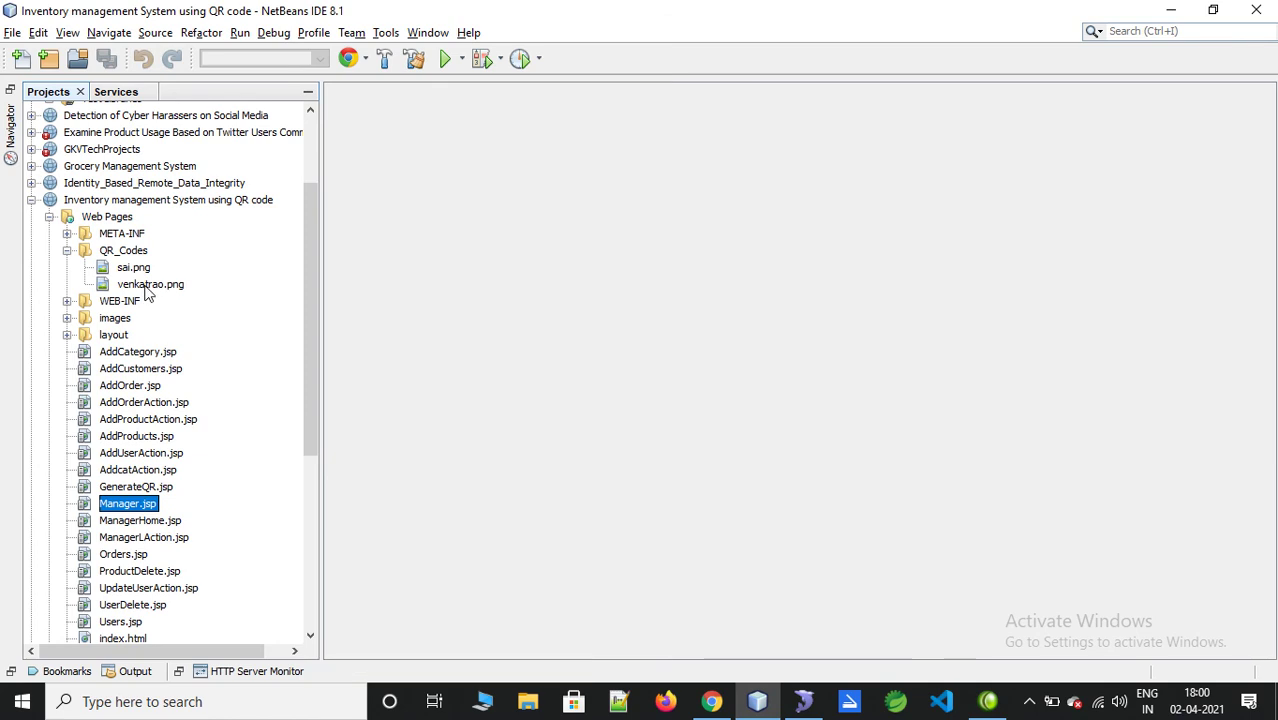
pyautogui.click(1171, 10)
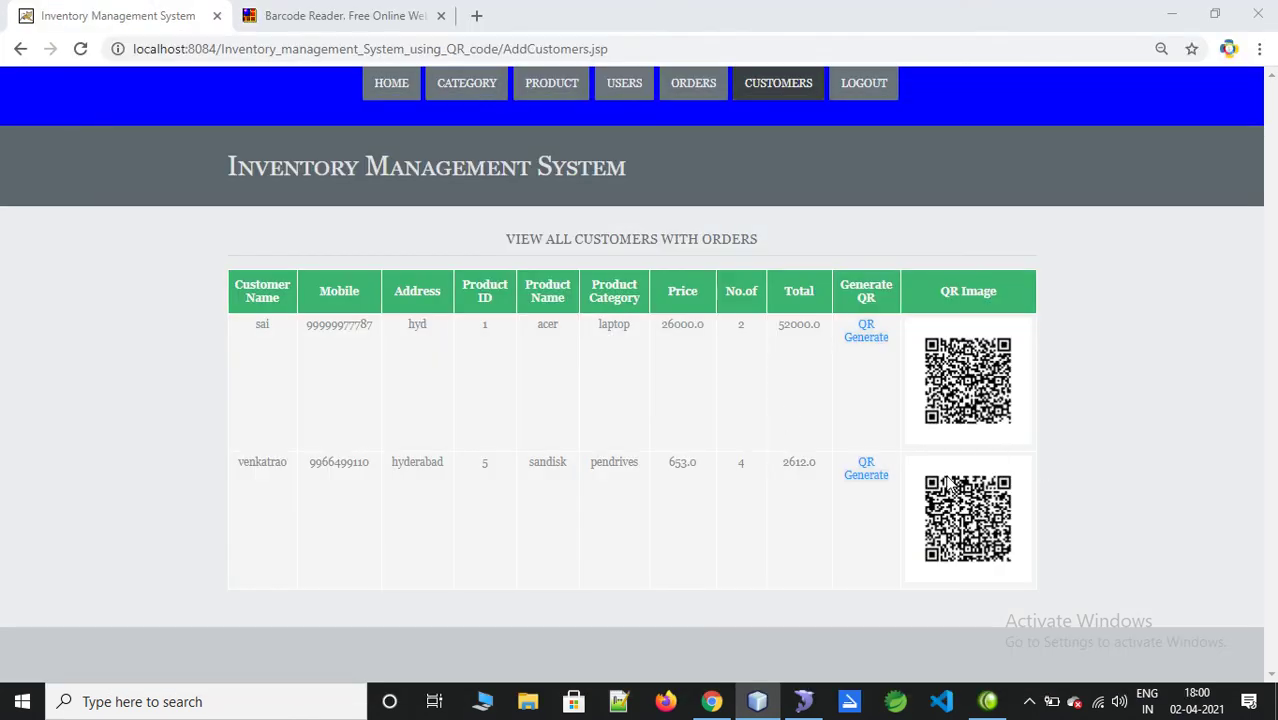
# Step: Upload the customer's QR code PNG from QR_Codes to the online reader and decode it
pyautogui.click(390, 14)
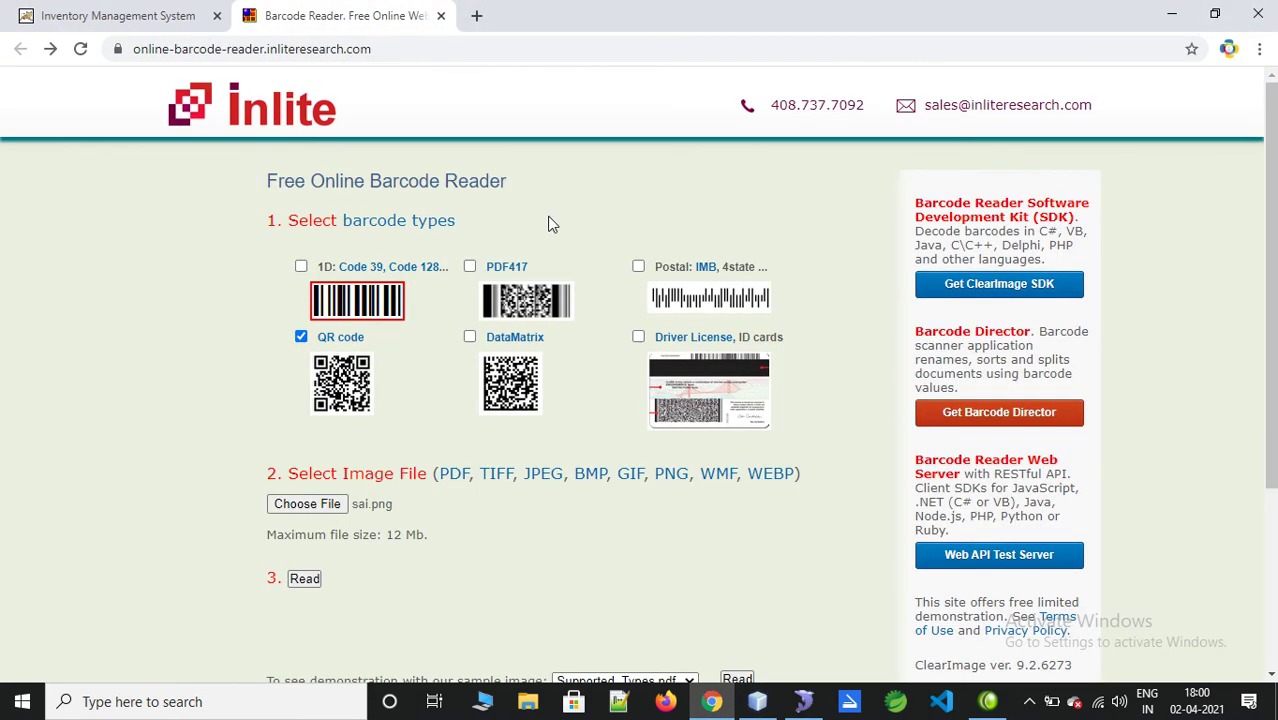
pyautogui.click(315, 503)
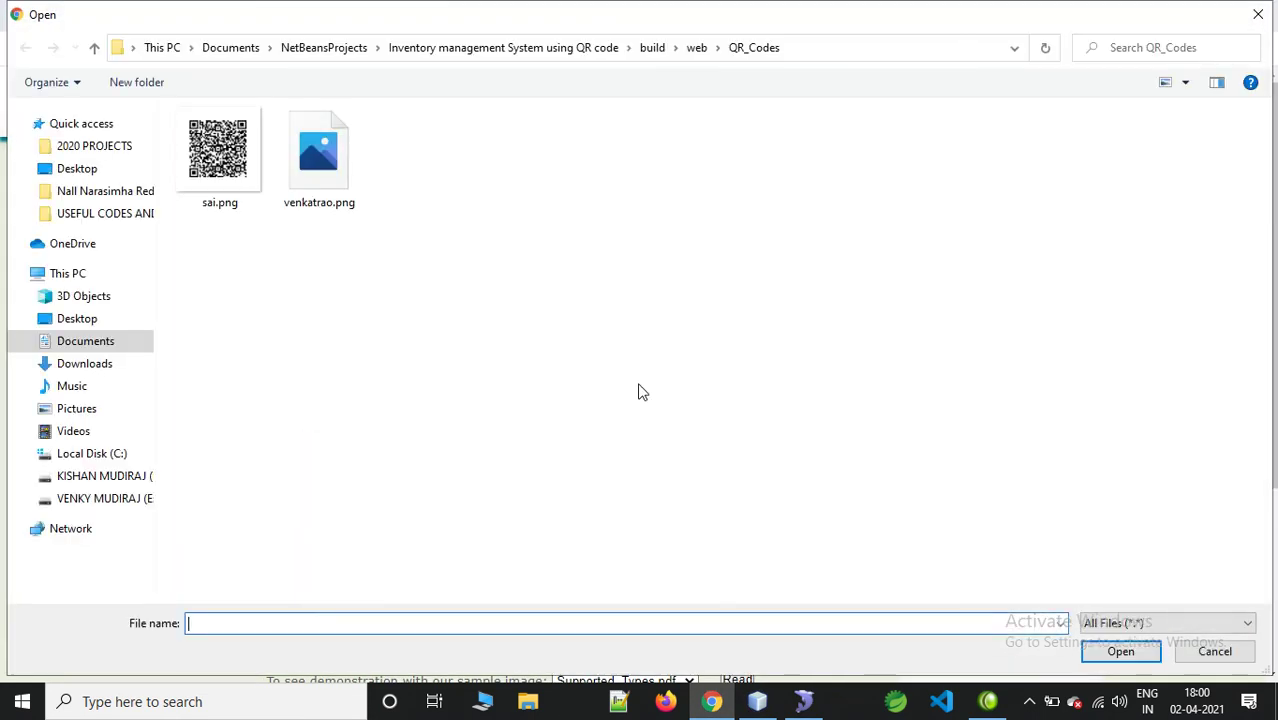
pyautogui.click(337, 177)
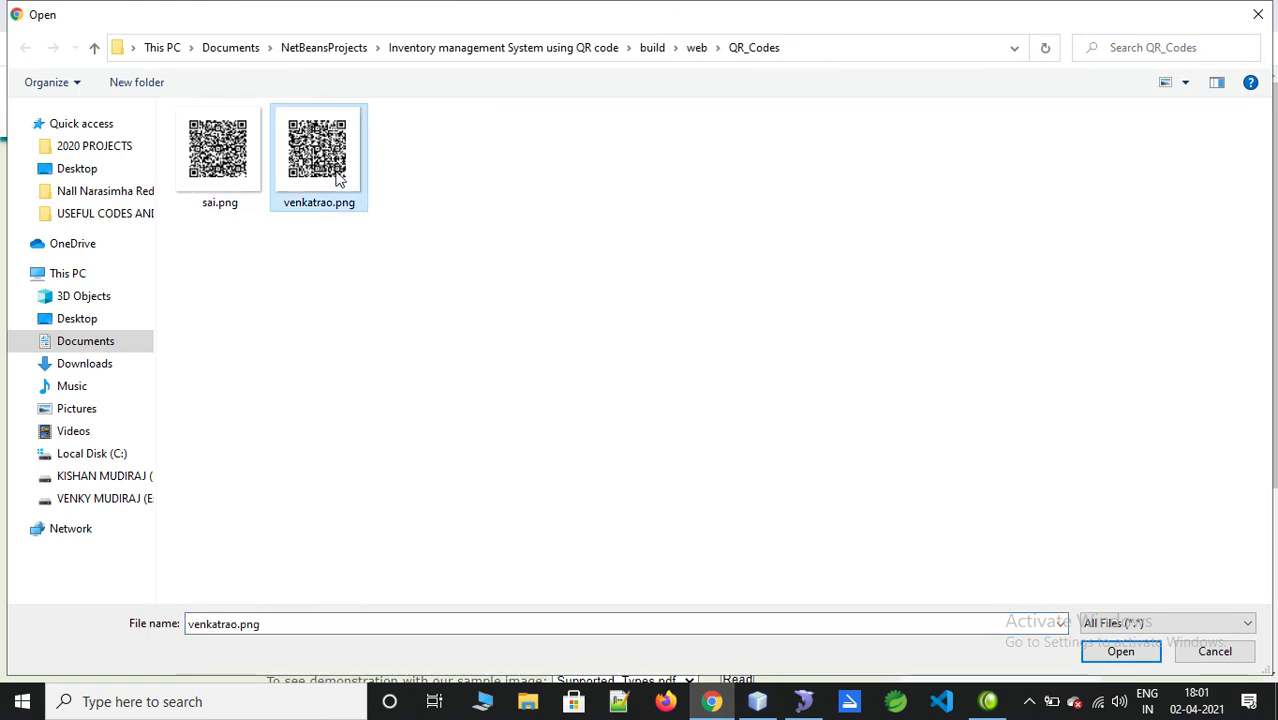
pyautogui.click(1088, 651)
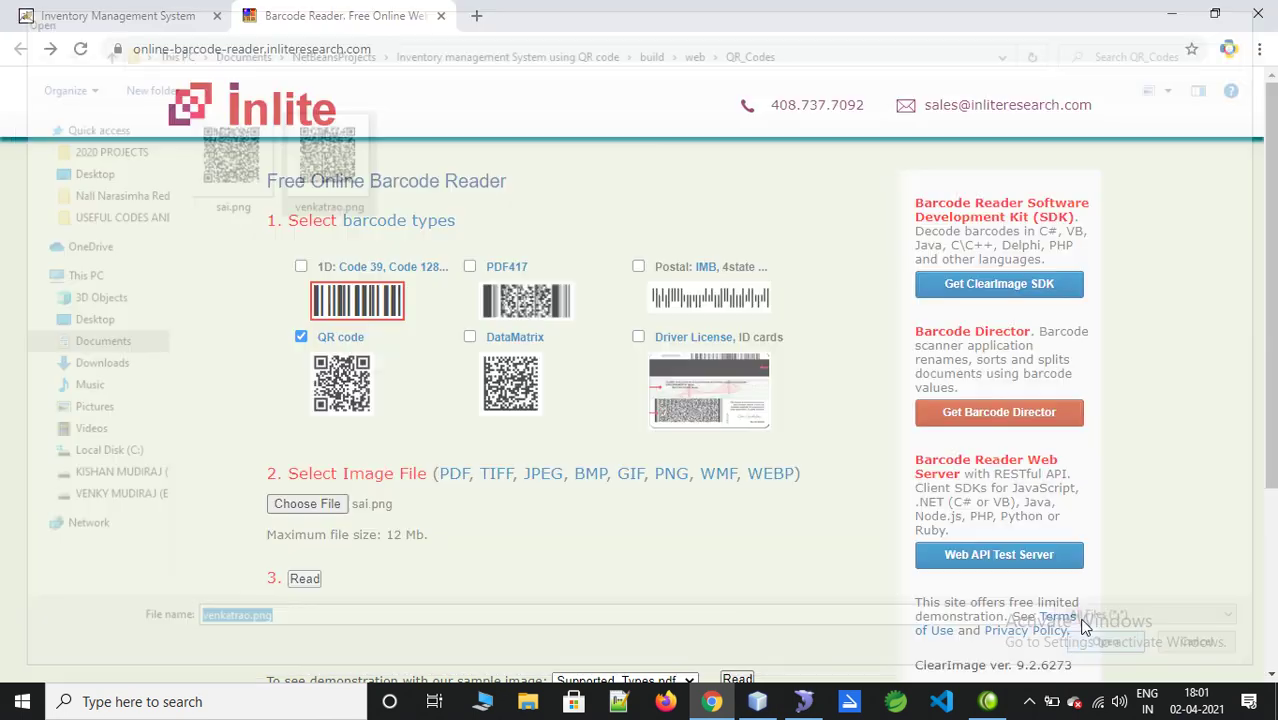
pyautogui.click(305, 579)
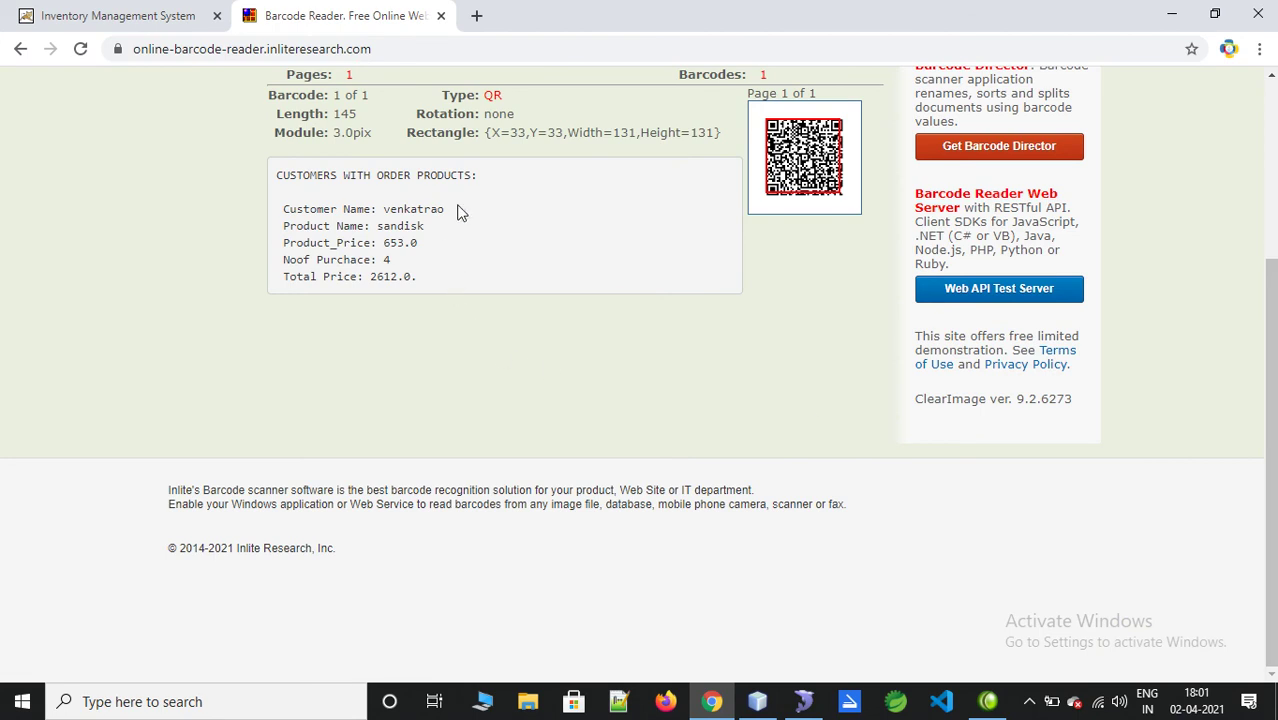
# Step: Highlight the decoded sandisk order lines: price 653.0, quantity 4, total 2612.0
pyautogui.moveTo(383, 212); pyautogui.dragTo(485, 228)
pyautogui.click(421, 238)
pyautogui.doubleClick(388, 226)
pyautogui.moveTo(390, 243); pyautogui.dragTo(418, 244)
pyautogui.doubleClick(386, 260)
pyautogui.moveTo(368, 277); pyautogui.dragTo(416, 277)
pyautogui.moveTo(275, 178); pyautogui.dragTo(485, 177)
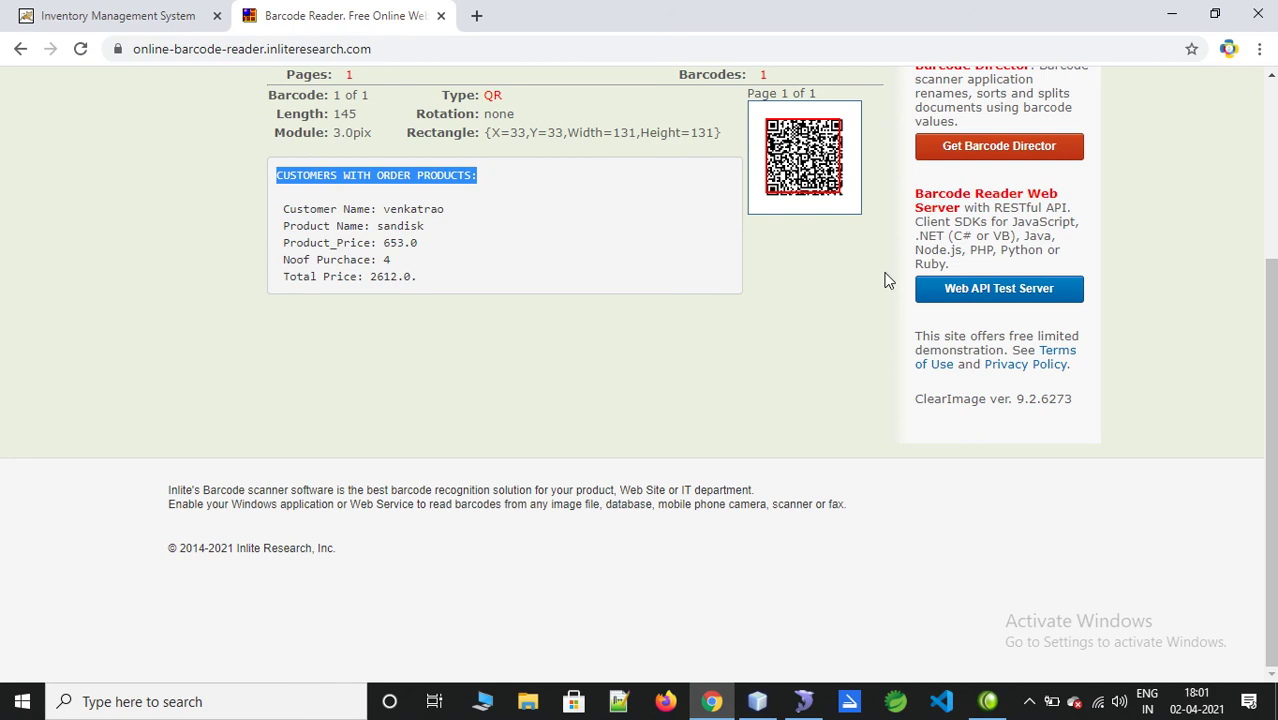
pyautogui.scroll(3, 545, 200)
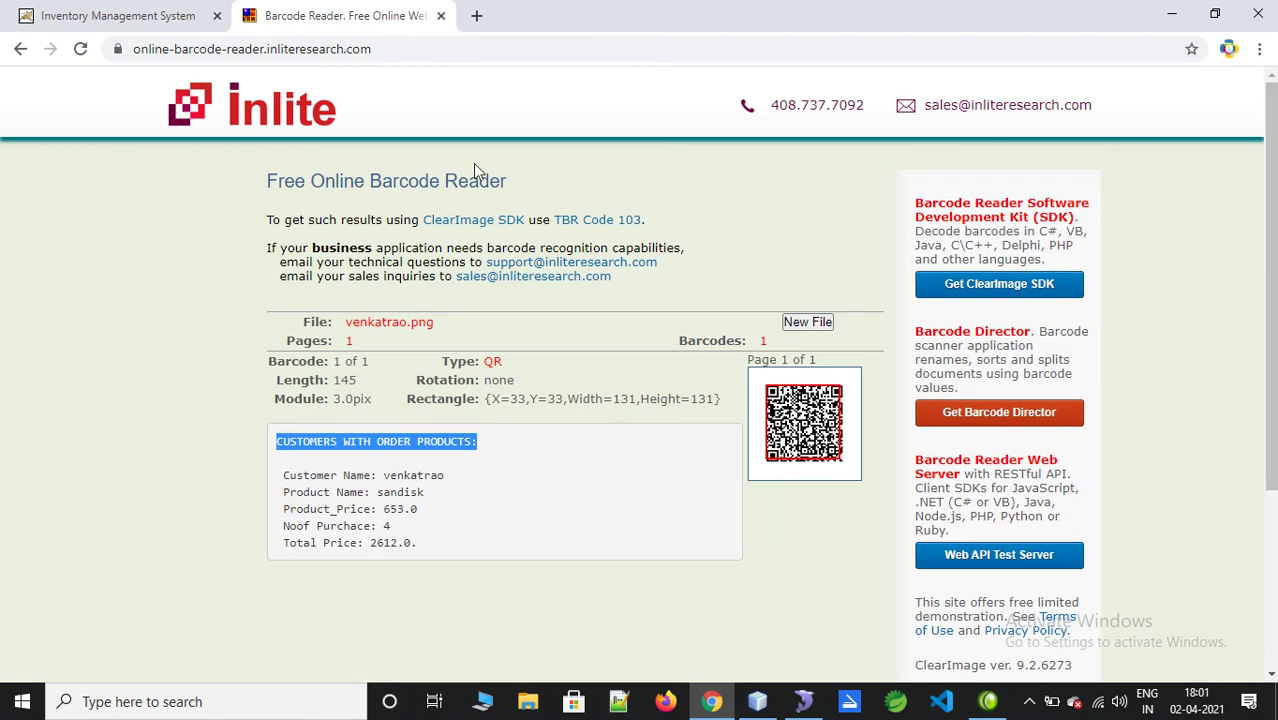
pyautogui.click(143, 18)
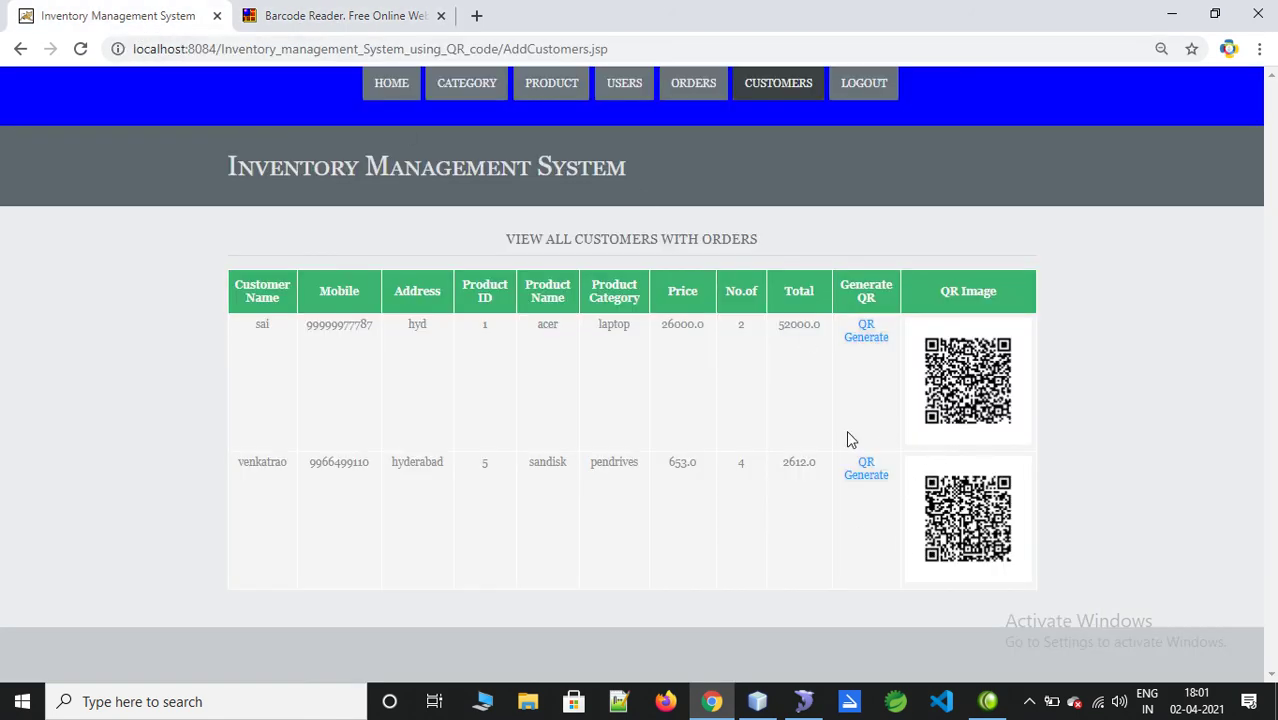
# Step: Log out of the Inventory Management System to reach the Manager Login page
pyautogui.click(862, 86)
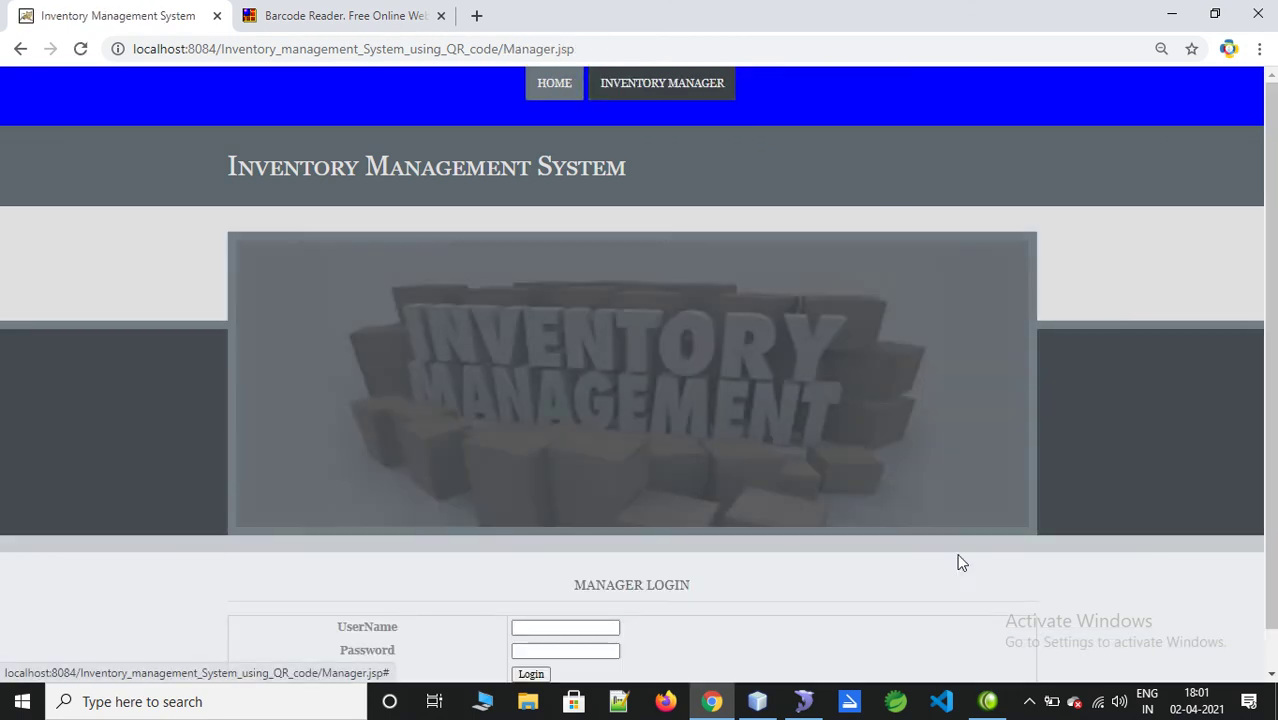
pyautogui.scroll(-1, 1255, 442)
pyautogui.scroll(1, 1060, 640)
pyautogui.click(1024, 704)
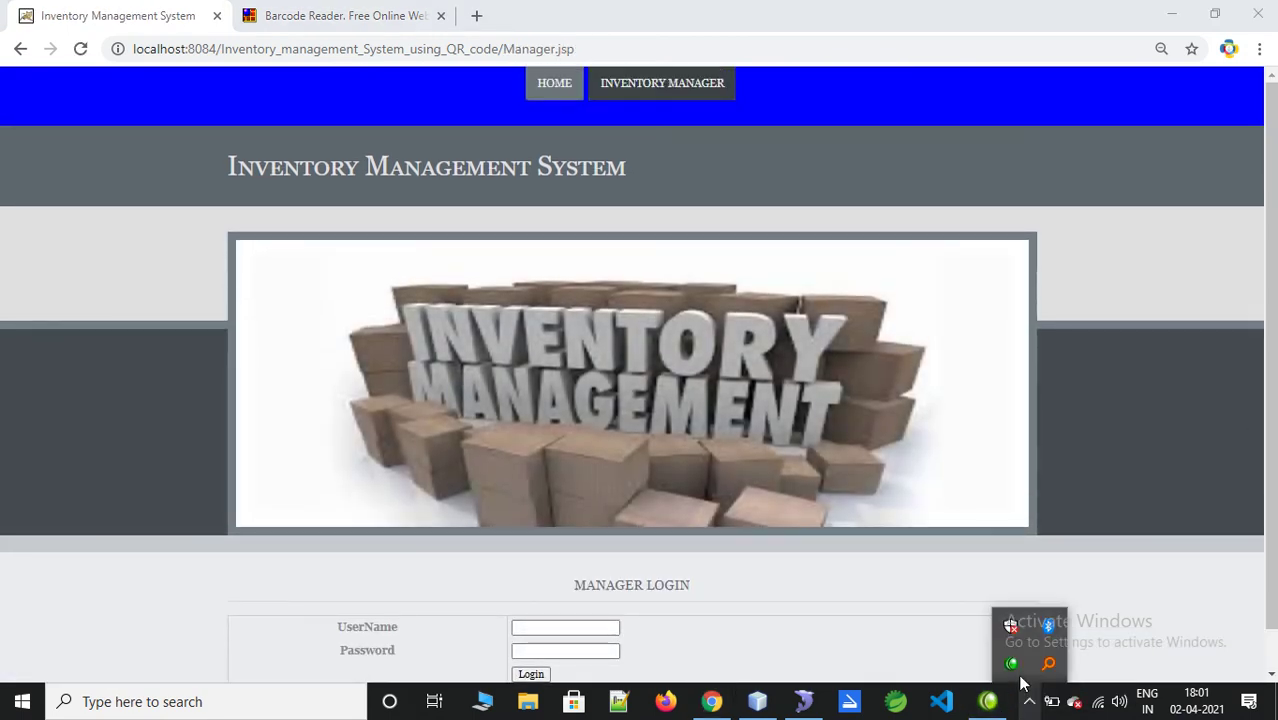